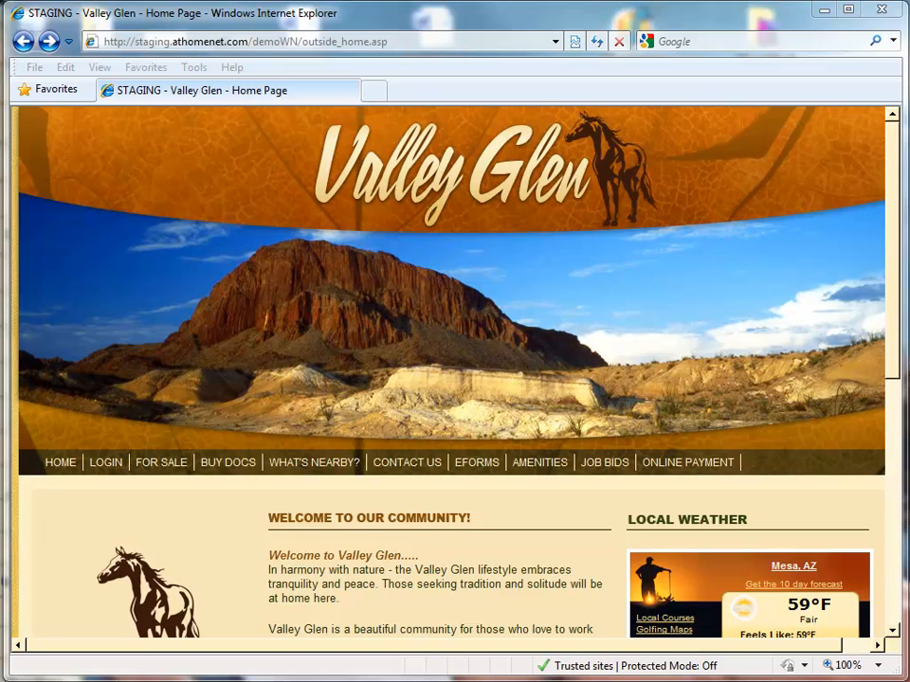
- Log in from the public Valley Glen page to reach the private home page
{"action": "mouse_move", "coordinate": [116, 466]}
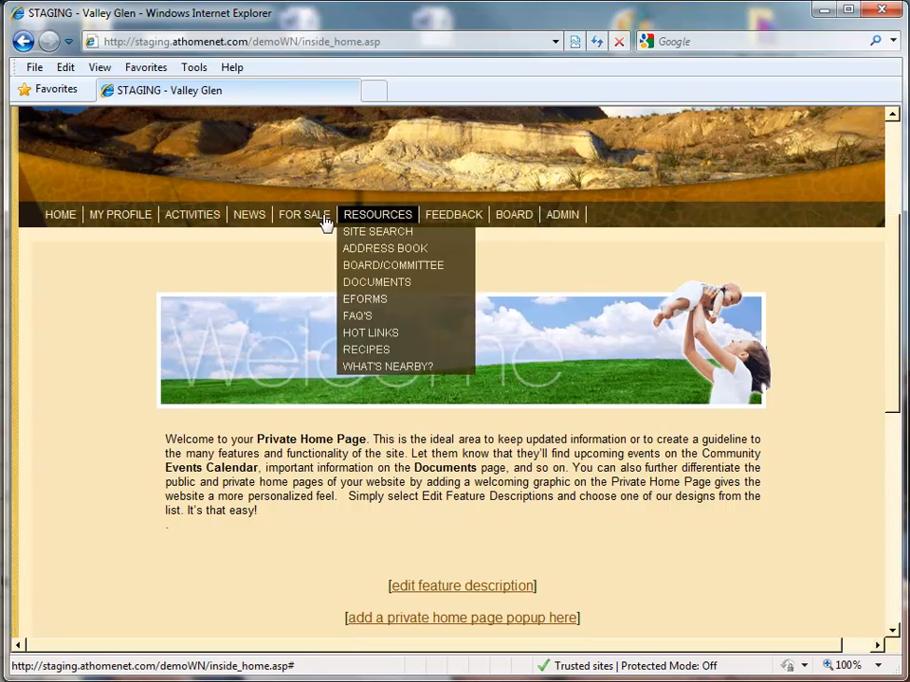
- Go to Activities > Announcements and scroll down to the announcement widgets
{"action": "mouse_move", "coordinate": [183, 217]}
{"action": "left_click", "coordinate": [196, 236]}
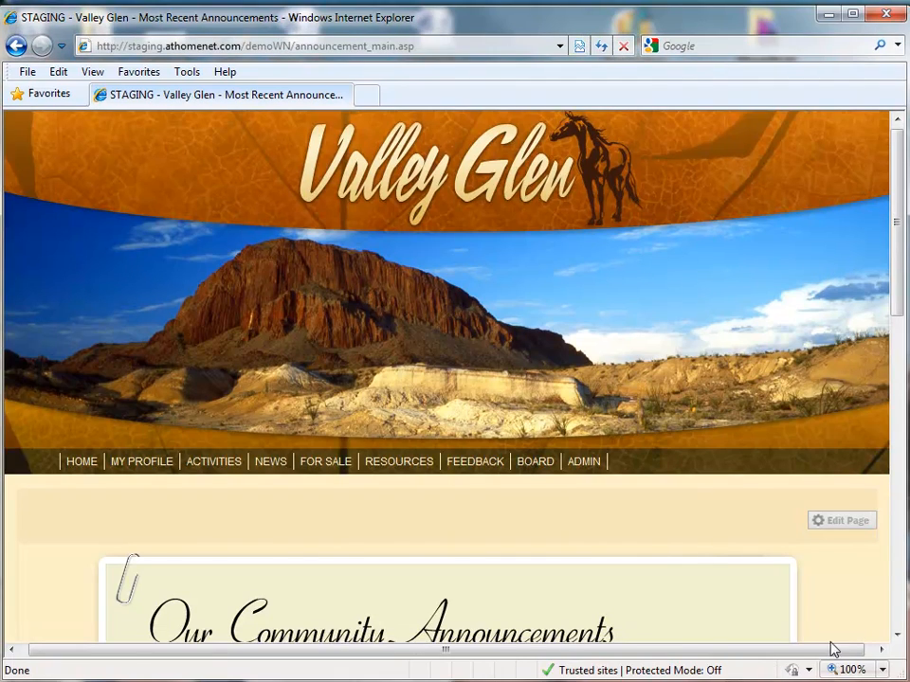
{"action": "scroll", "coordinate": [491, 381], "scroll_direction": "down", "scroll_amount": 3}
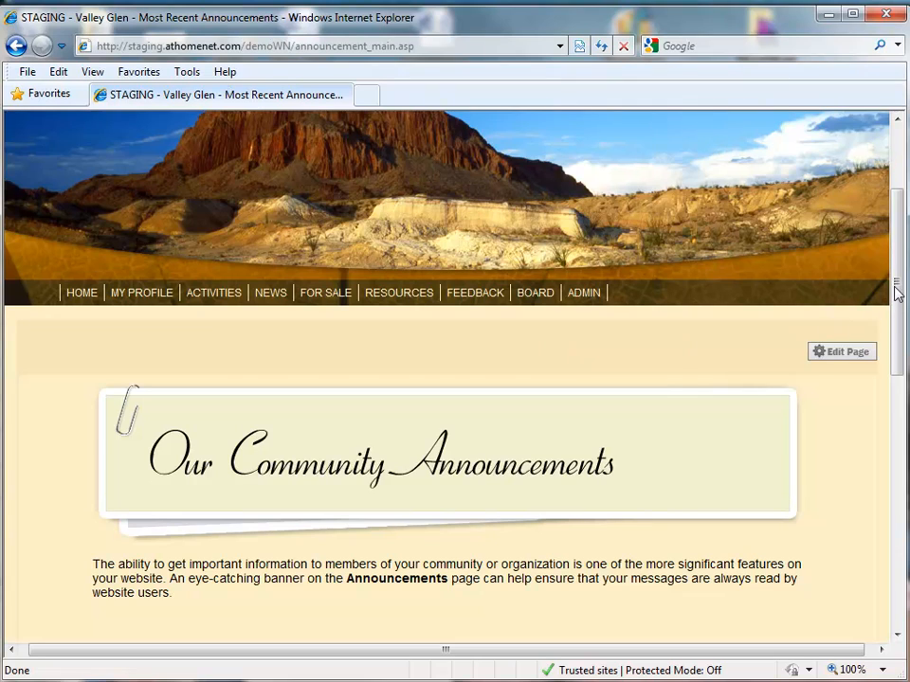
{"action": "left_click_drag", "start_coordinate": [896, 291], "coordinate": [896, 309]}
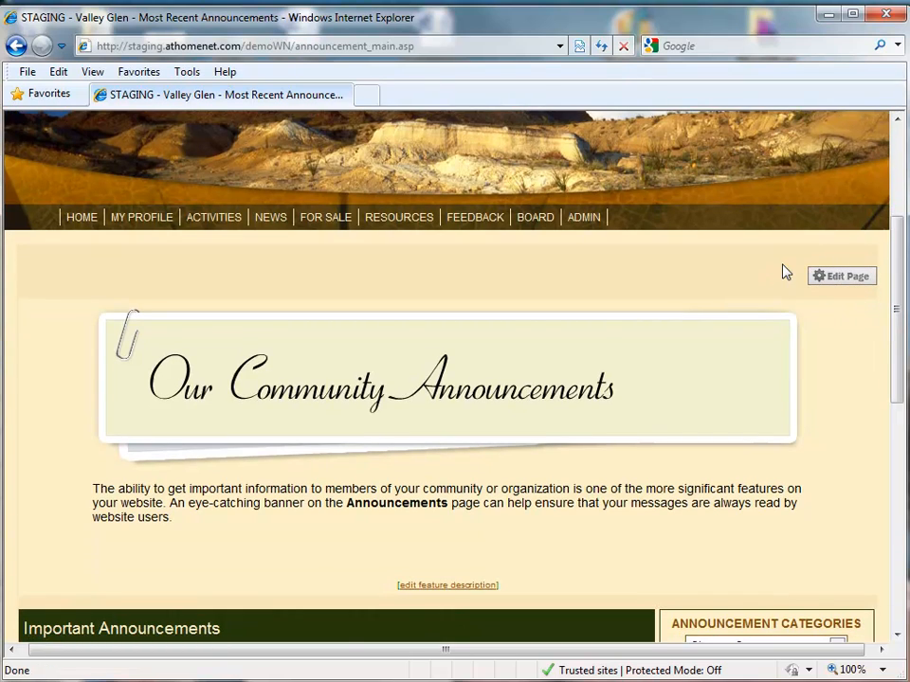
{"action": "scroll", "coordinate": [696, 167], "scroll_direction": "down", "scroll_amount": 2}
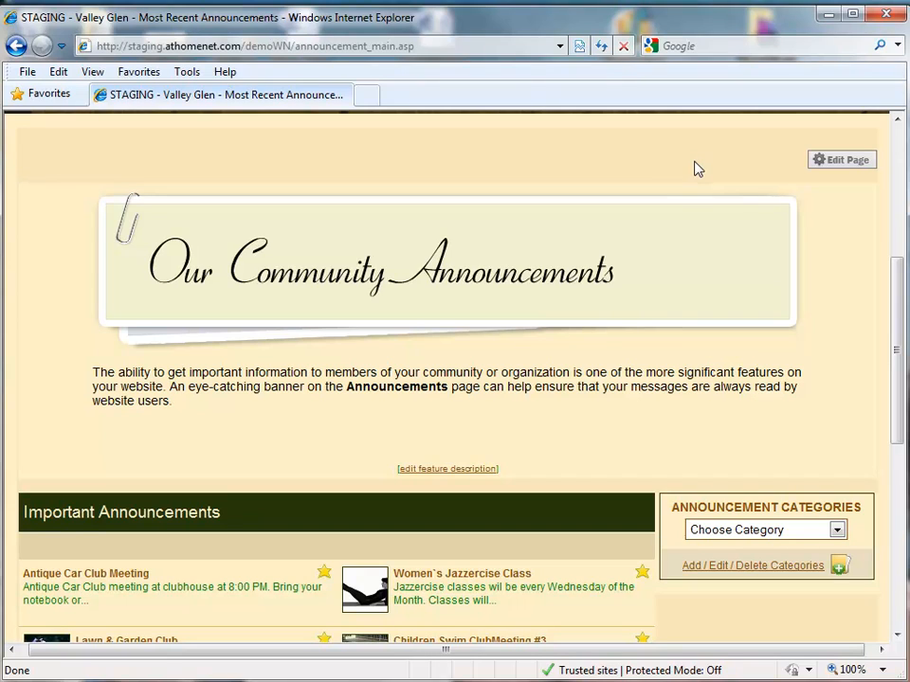
- Turn on Edit Page mode and dismiss the notice so it won't show again
{"action": "left_click", "coordinate": [843, 163]}
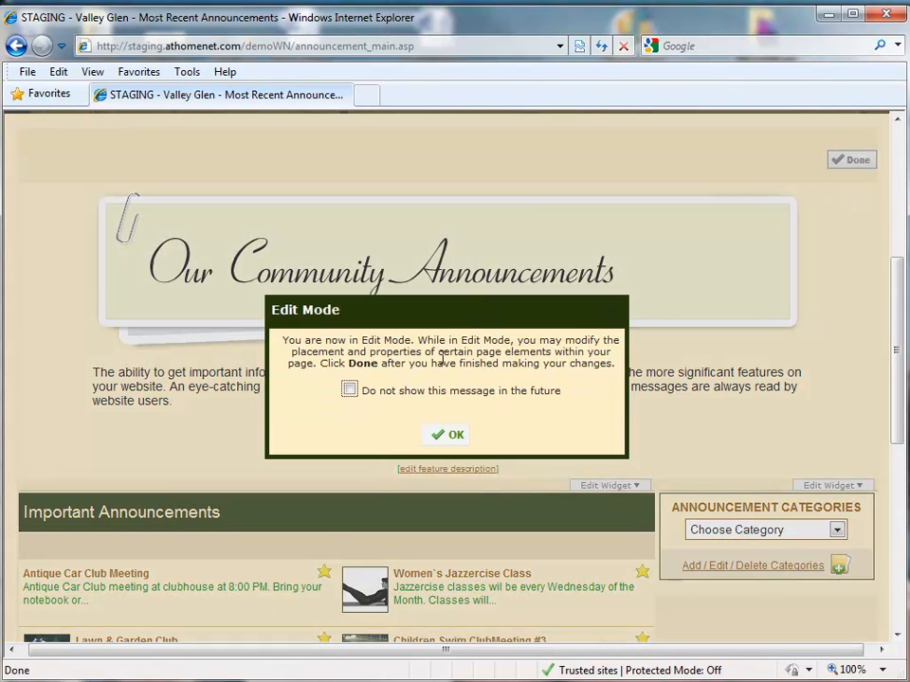
{"action": "left_click", "coordinate": [350, 391]}
{"action": "left_click", "coordinate": [452, 434]}
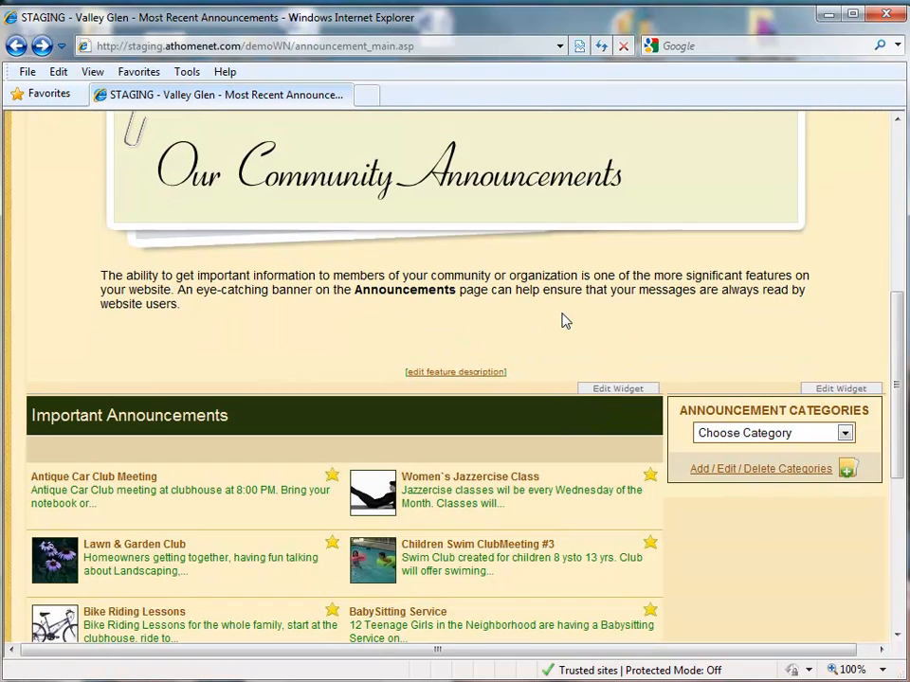
- Open Edit Properties for the Important Announcements widget
{"action": "mouse_move", "coordinate": [834, 396]}
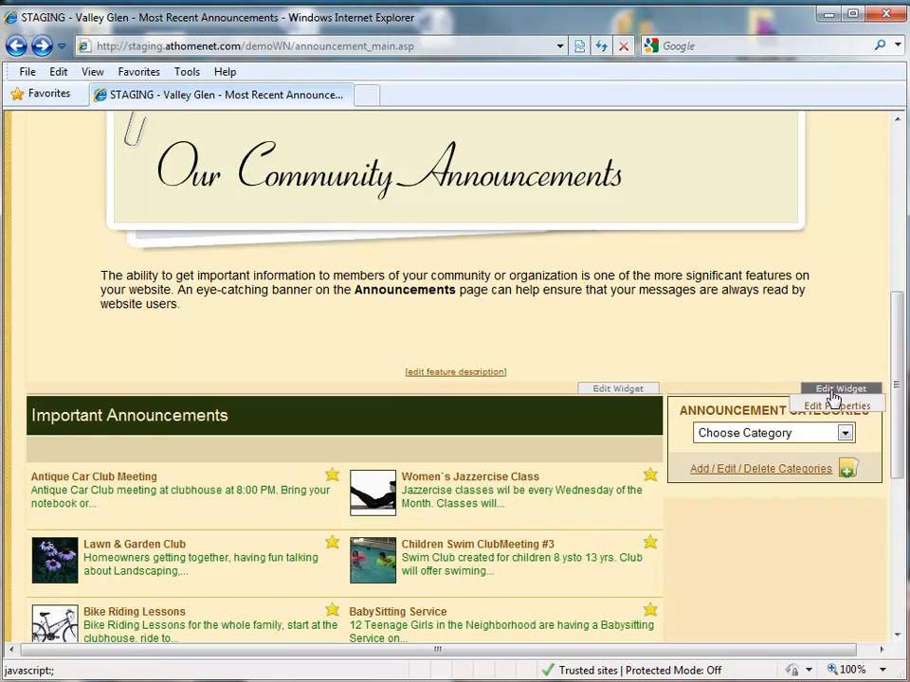
{"action": "mouse_move", "coordinate": [625, 394]}
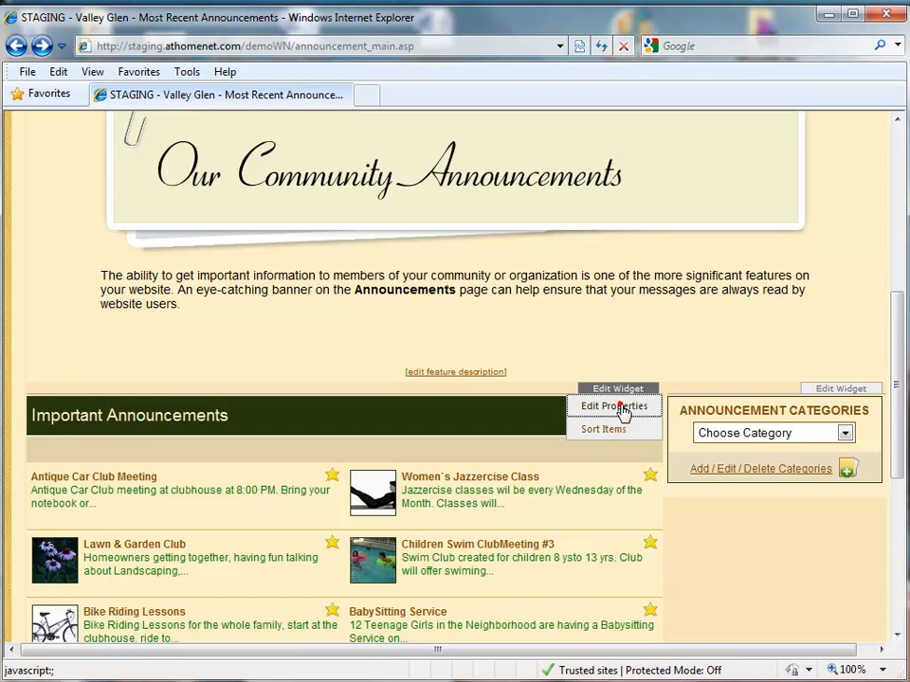
{"action": "left_click", "coordinate": [618, 409]}
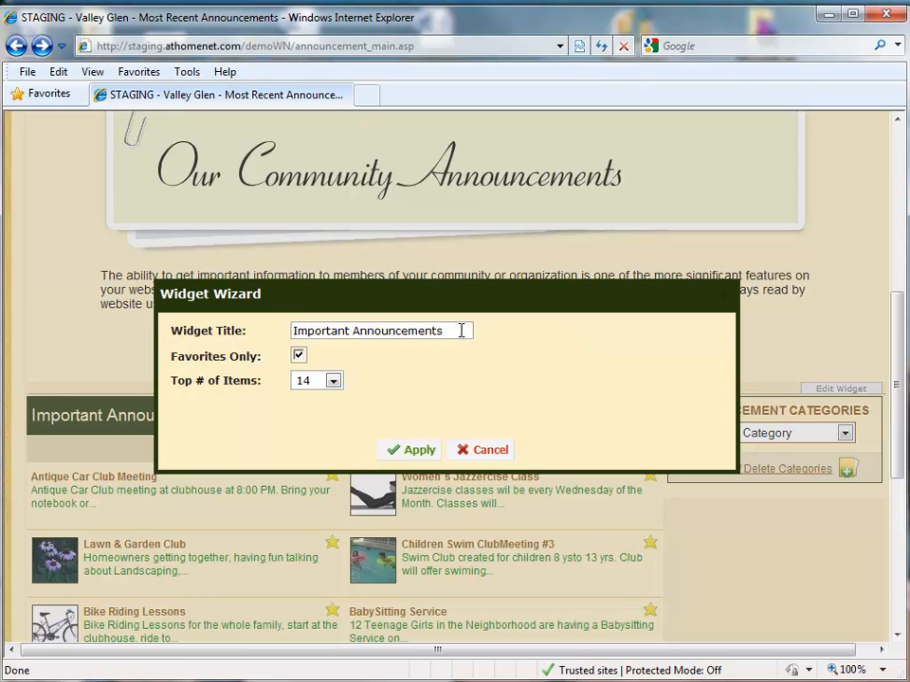
- Change the widget title to 'Time Sensitive Announcements', keep 14 items, and apply
{"action": "left_click_drag", "start_coordinate": [461, 330], "coordinate": [282, 321]}
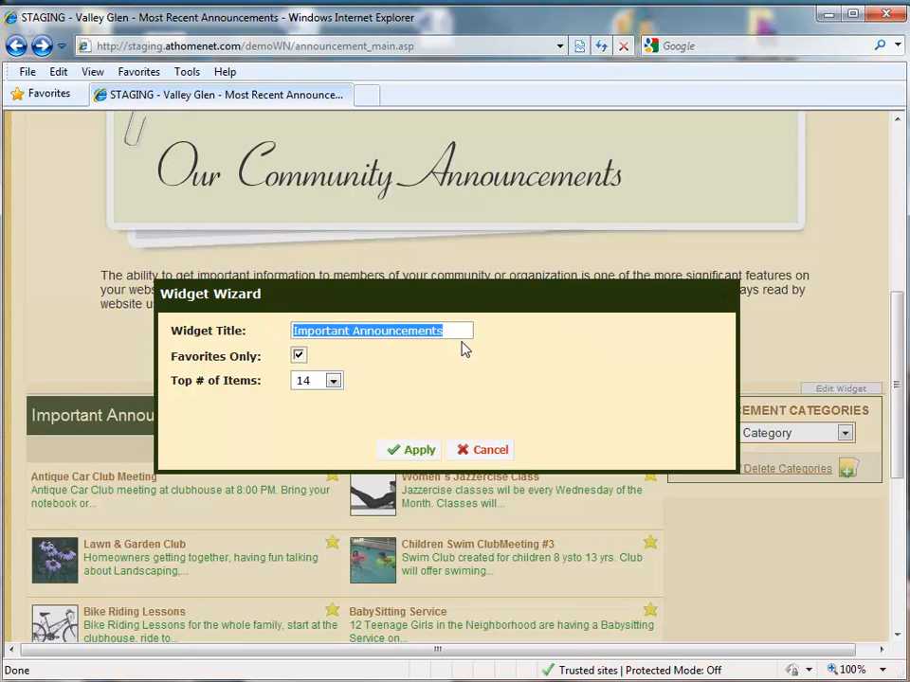
{"action": "type", "text": "Time Sensit"}
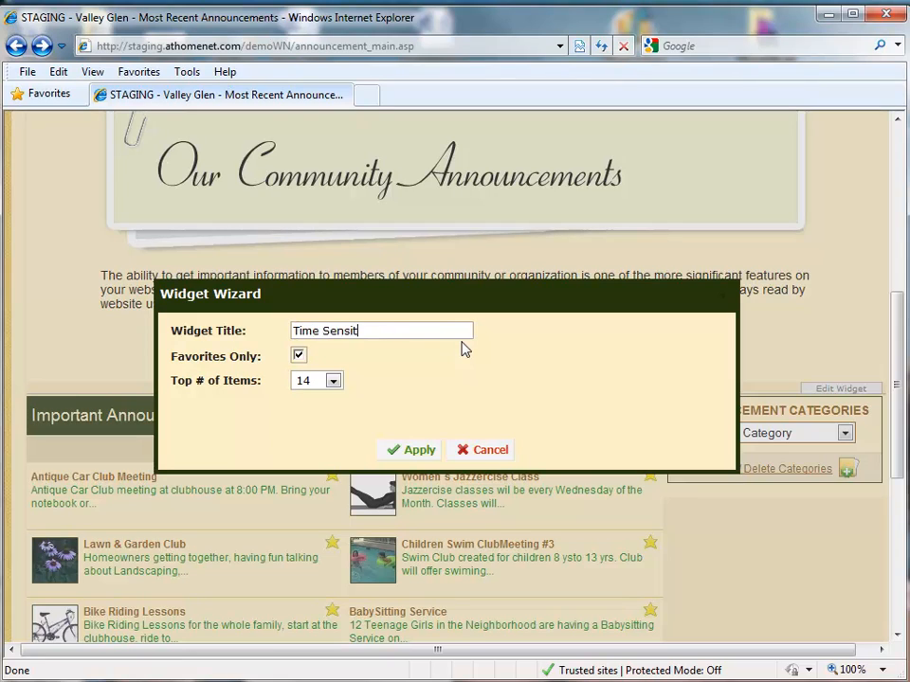
{"action": "type", "text": "ive Announcements"}
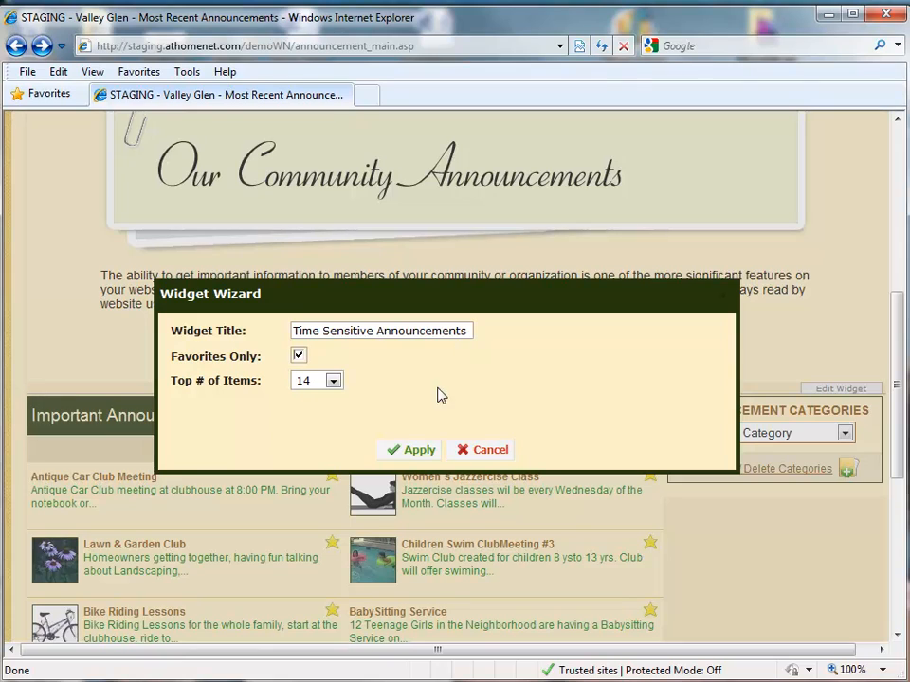
{"action": "left_click", "coordinate": [333, 380]}
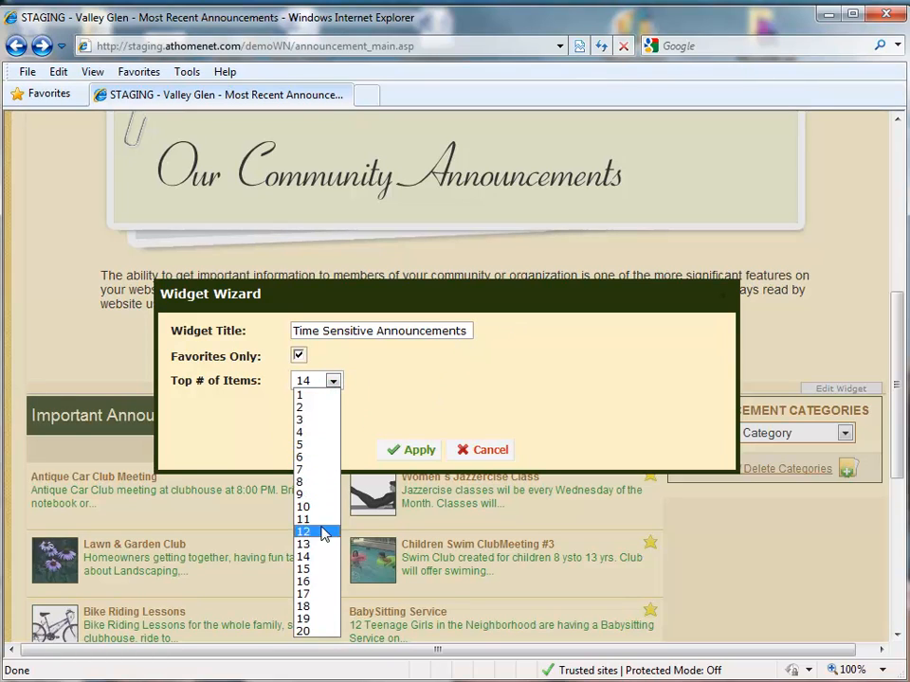
{"action": "left_click", "coordinate": [545, 384]}
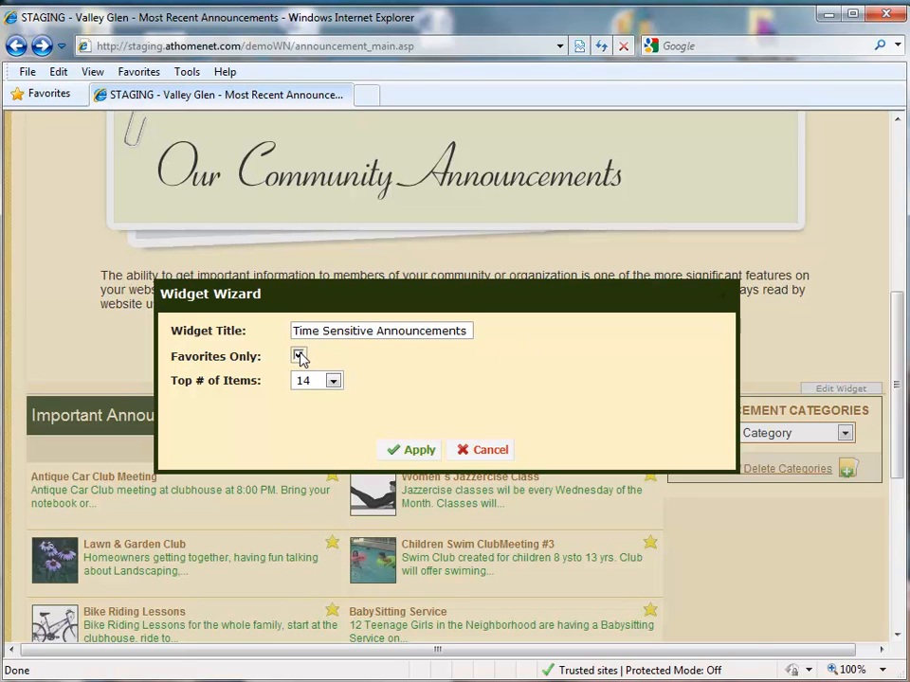
{"action": "left_click", "coordinate": [414, 452]}
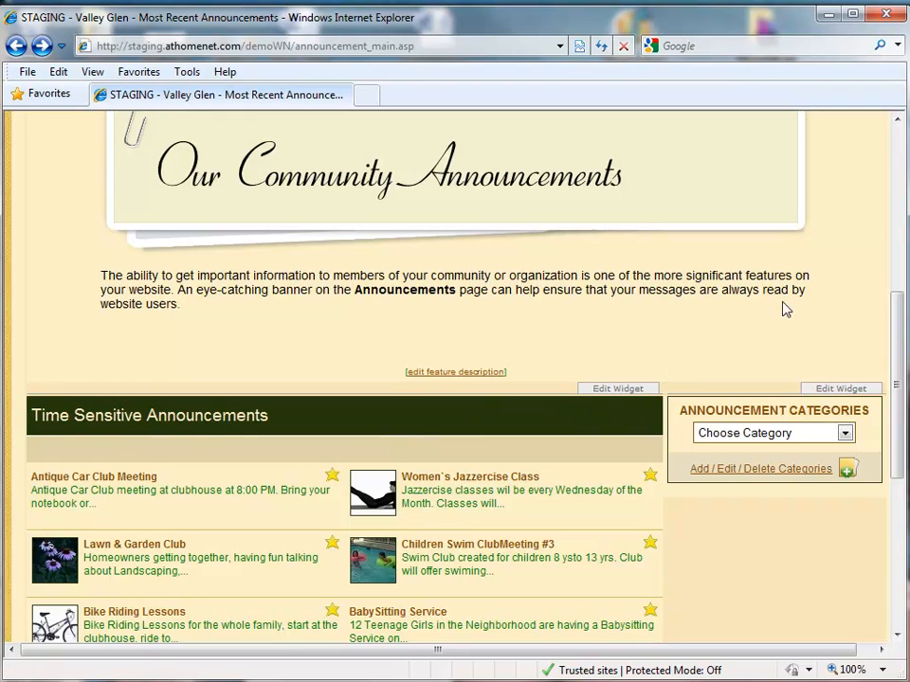
- Rename the Announcement Categories widget to 'Announcement Types' and apply
{"action": "scroll", "coordinate": [678, 240], "scroll_direction": "down", "scroll_amount": 2}
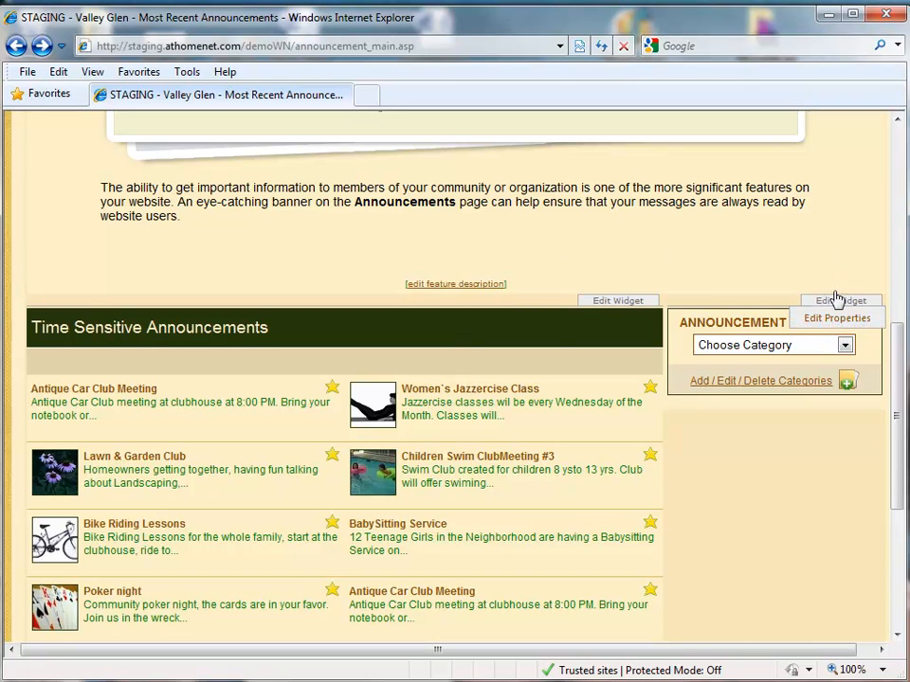
{"action": "left_click", "coordinate": [838, 319]}
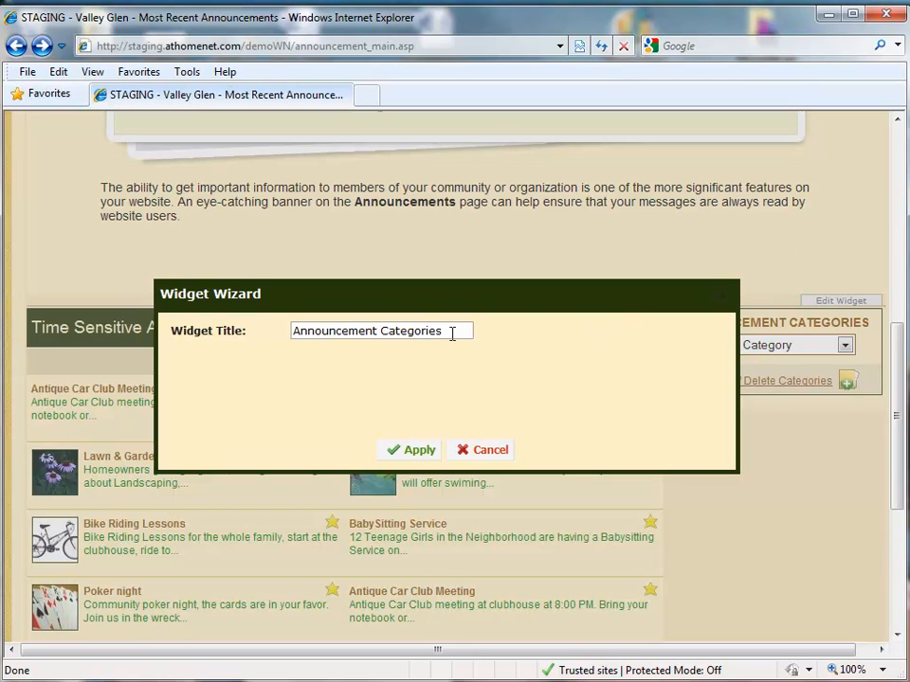
{"action": "left_click_drag", "start_coordinate": [449, 331], "coordinate": [383, 330]}
{"action": "type", "text": "Types"}
{"action": "left_click", "coordinate": [414, 449]}
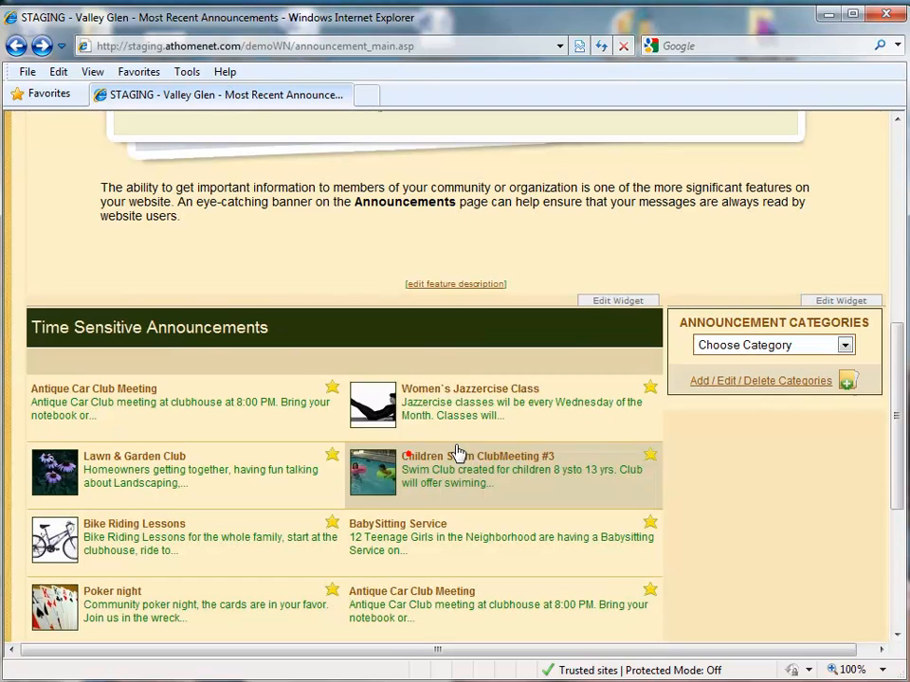
- Browse the Choose Category list and close it without choosing a category
{"action": "left_click_drag", "start_coordinate": [860, 320], "coordinate": [681, 320]}
{"action": "left_click", "coordinate": [740, 249]}
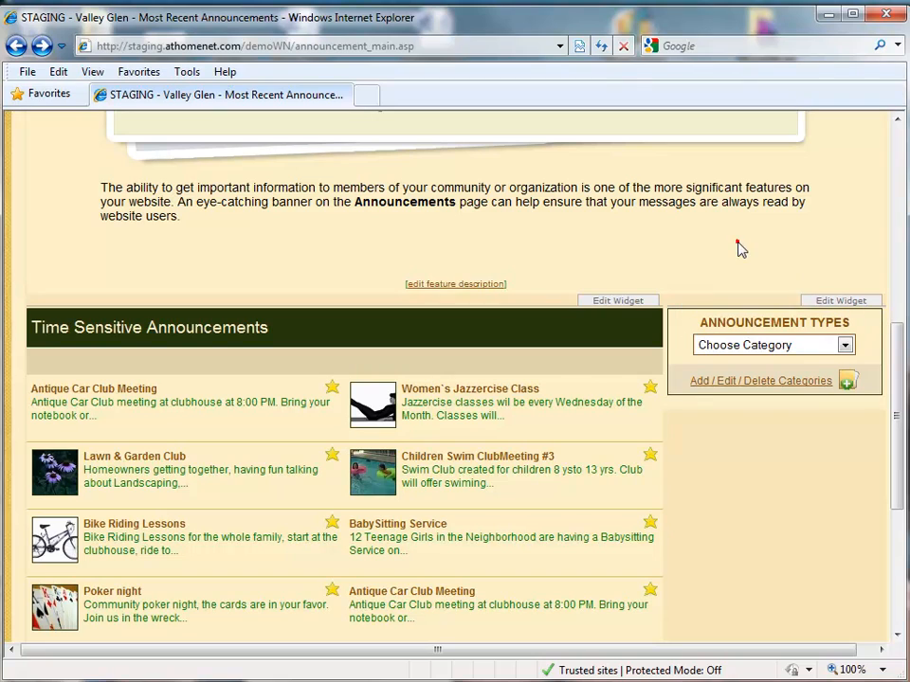
{"action": "left_click", "coordinate": [846, 347]}
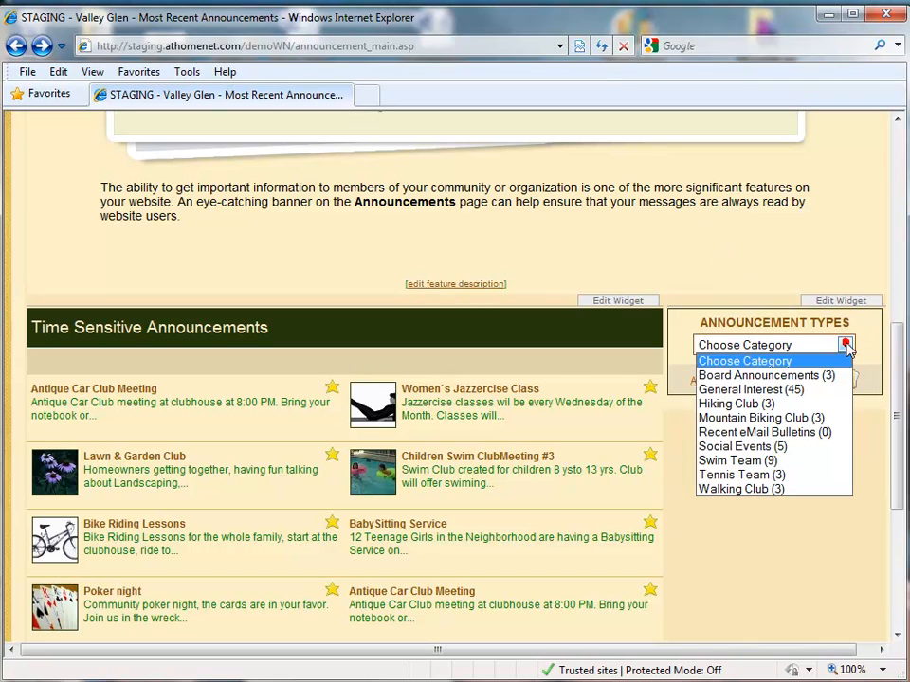
{"action": "left_click", "coordinate": [772, 556]}
{"action": "mouse_move", "coordinate": [639, 301]}
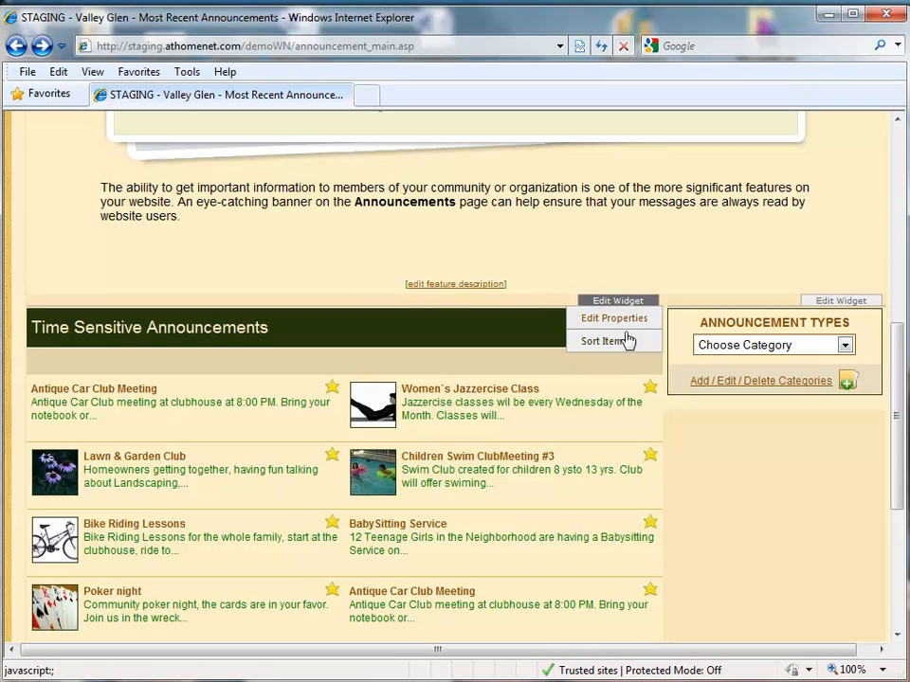
- Sort the items: move Women's Jazzercise Class lower and Antique Car Club Meeting up
{"action": "left_click", "coordinate": [621, 342]}
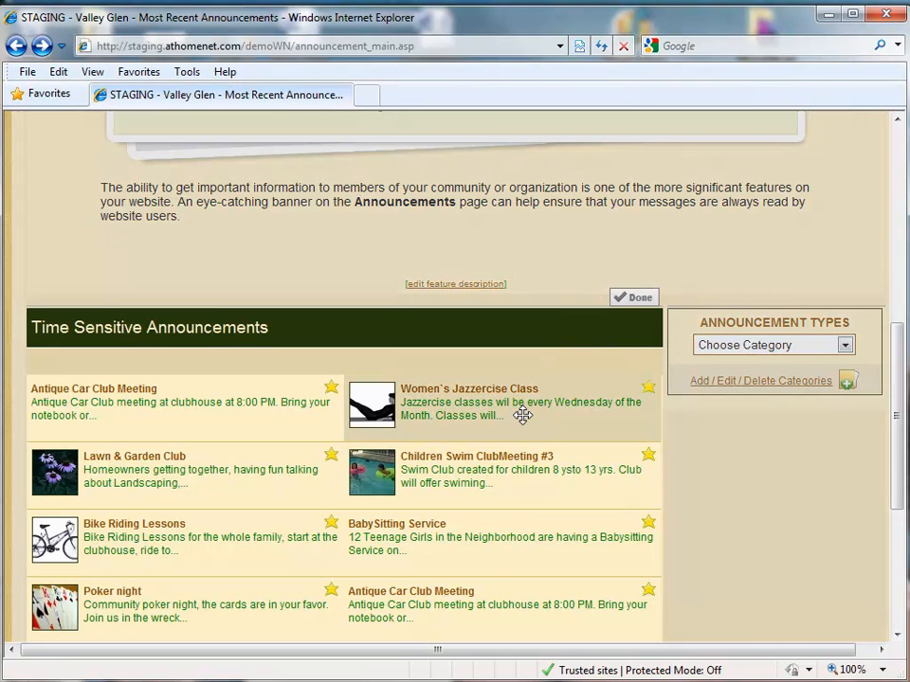
{"action": "left_click_drag", "start_coordinate": [536, 423], "coordinate": [501, 560]}
{"action": "left_click_drag", "start_coordinate": [487, 600], "coordinate": [556, 554]}
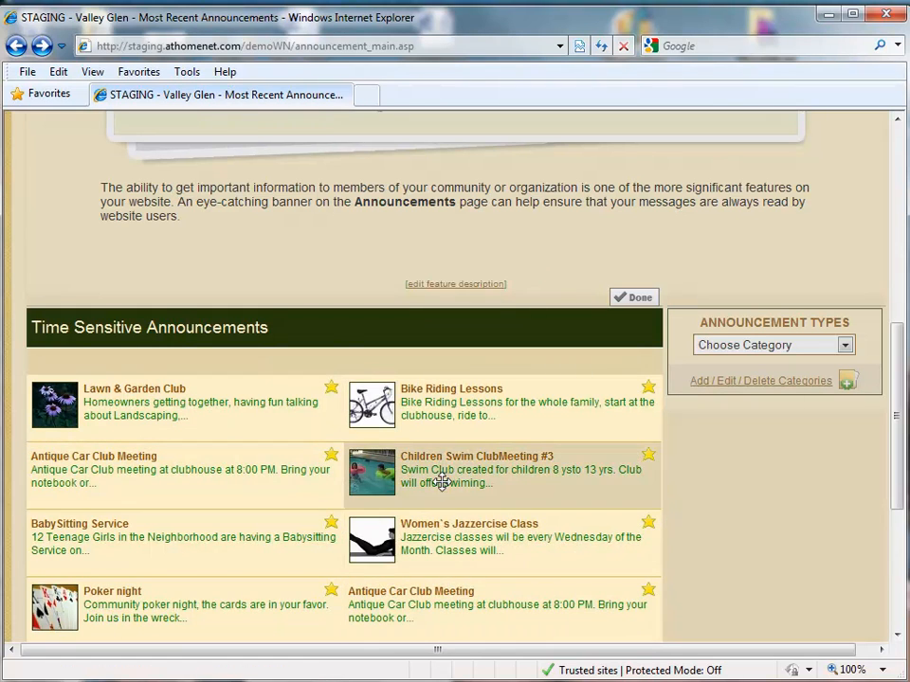
{"action": "left_click", "coordinate": [635, 298]}
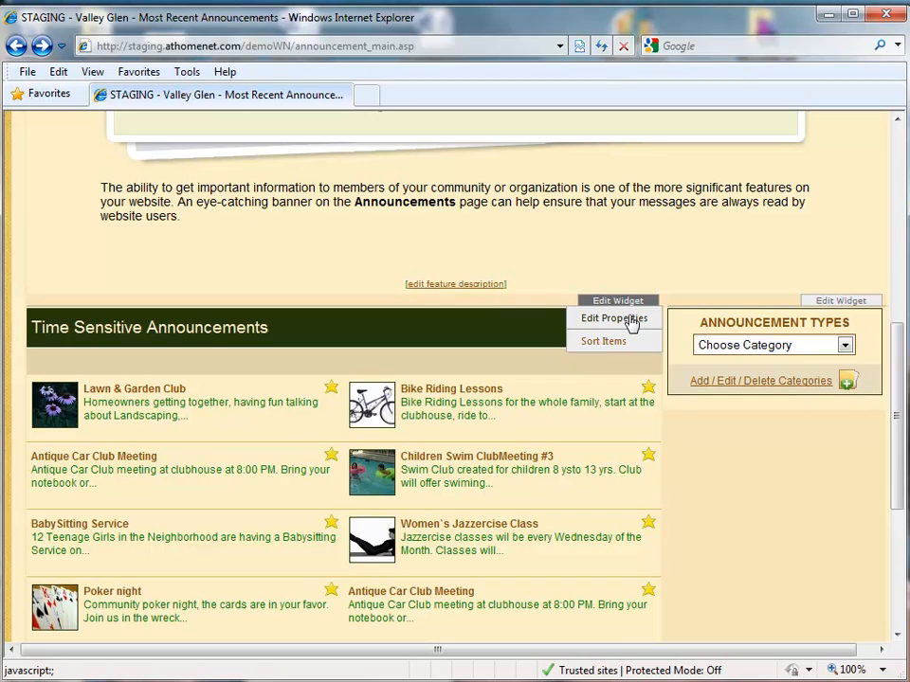
- Reopen the Time Sensitive Announcements widget settings and cancel without changes
{"action": "left_click", "coordinate": [632, 320]}
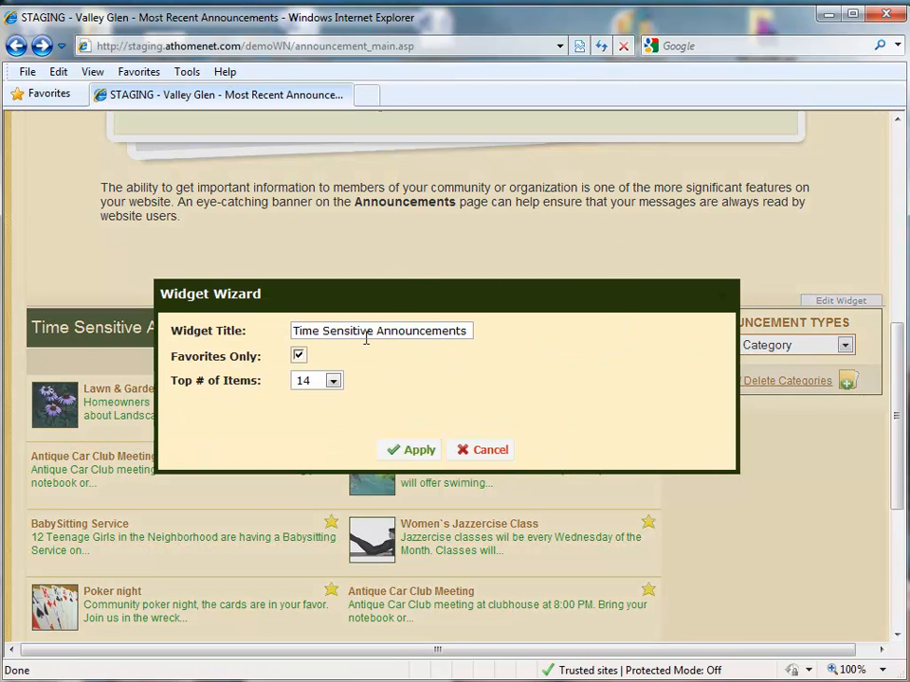
{"action": "left_click", "coordinate": [490, 451]}
{"action": "mouse_move", "coordinate": [896, 389]}
{"action": "left_mouse_down"}
{"action": "mouse_move", "coordinate": [900, 278]}
{"action": "mouse_move", "coordinate": [901, 370]}
{"action": "left_mouse_up"}
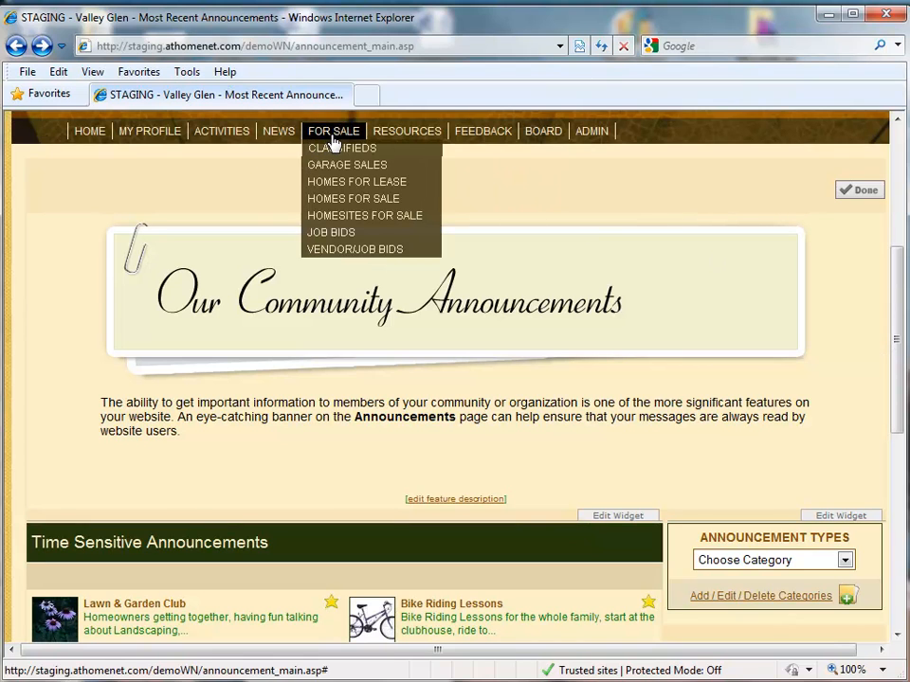
- Open the Classifieds page under For Sale and turn on Edit Page mode
{"action": "left_click", "coordinate": [331, 144]}
{"action": "left_click_drag", "start_coordinate": [894, 217], "coordinate": [895, 315]}
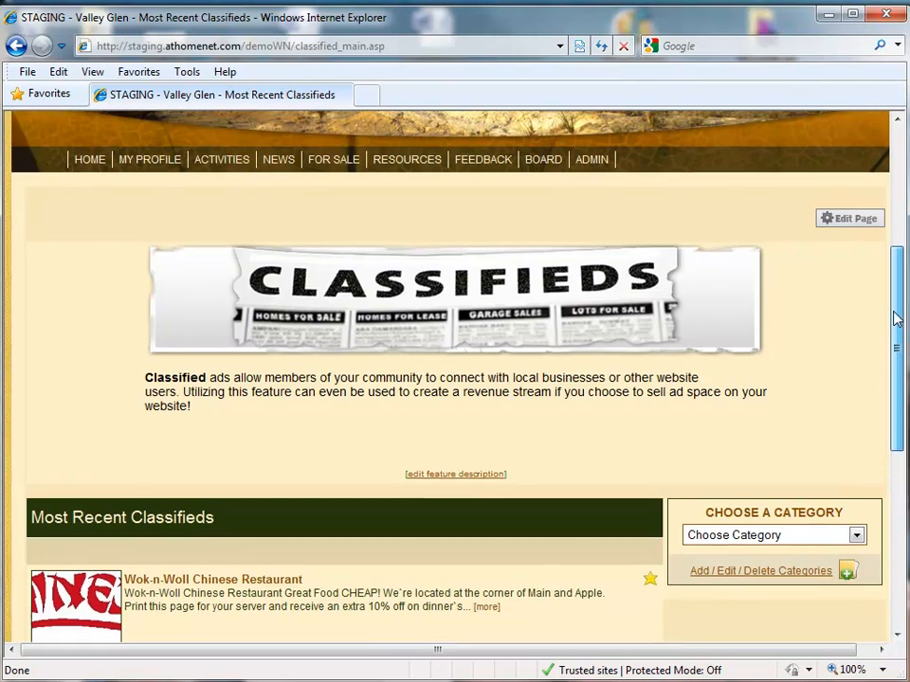
{"action": "left_click", "coordinate": [851, 225]}
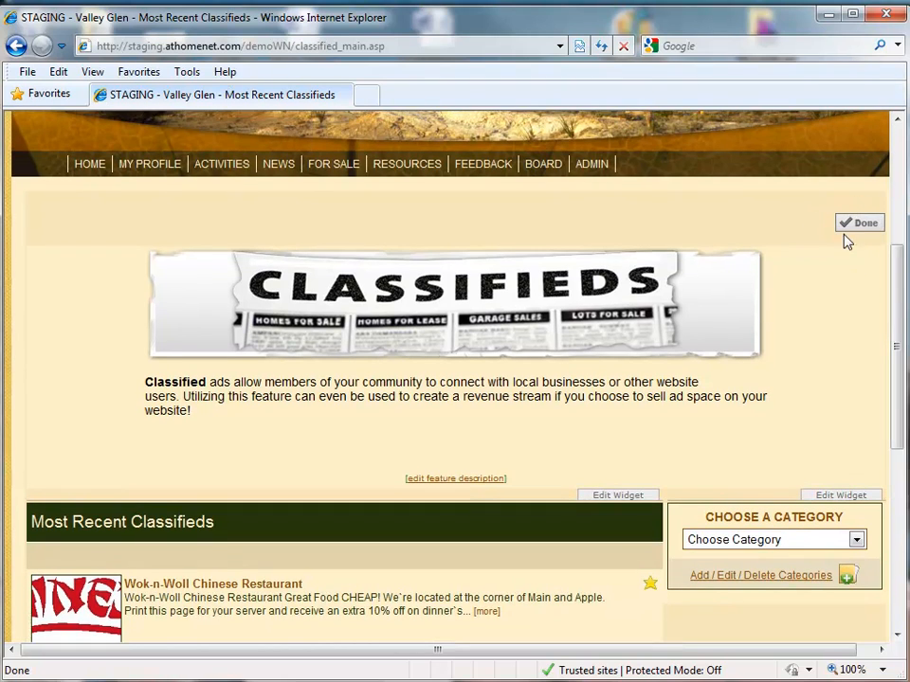
{"action": "scroll", "coordinate": [905, 320], "scroll_direction": "down", "scroll_amount": 3}
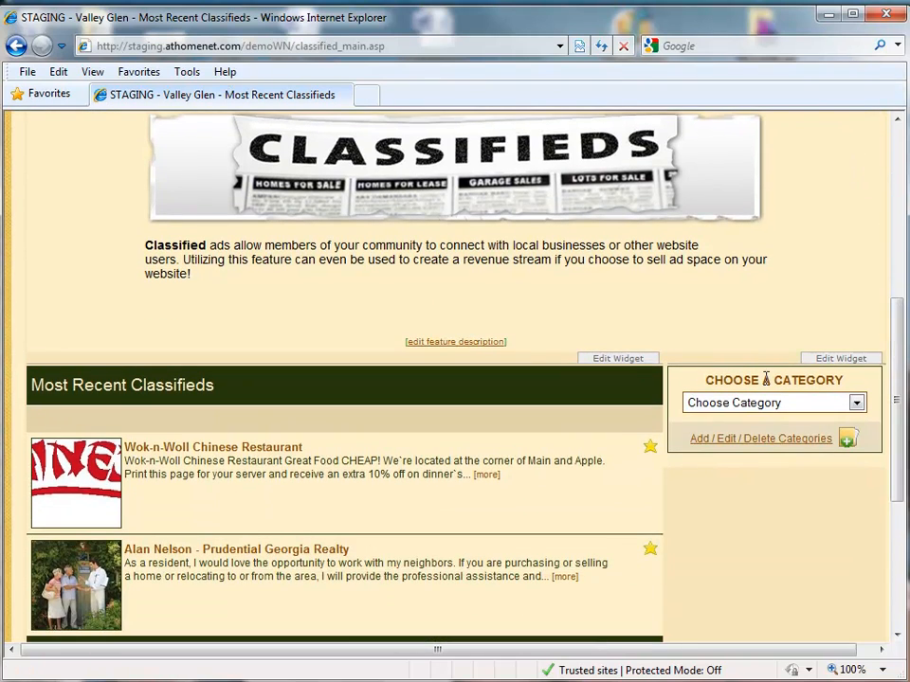
- Show the classifieds widget options and the Choose Category dropdown
{"action": "left_click", "coordinate": [618, 358]}
{"action": "mouse_move", "coordinate": [854, 362]}
{"action": "scroll", "coordinate": [769, 260], "scroll_direction": "down", "scroll_amount": 1}
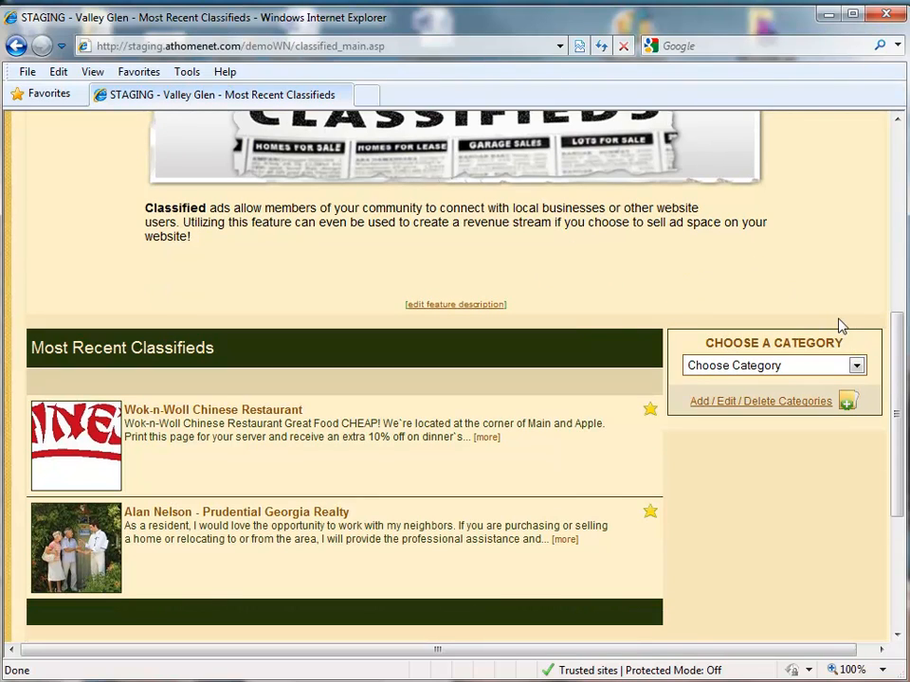
{"action": "left_click", "coordinate": [855, 365]}
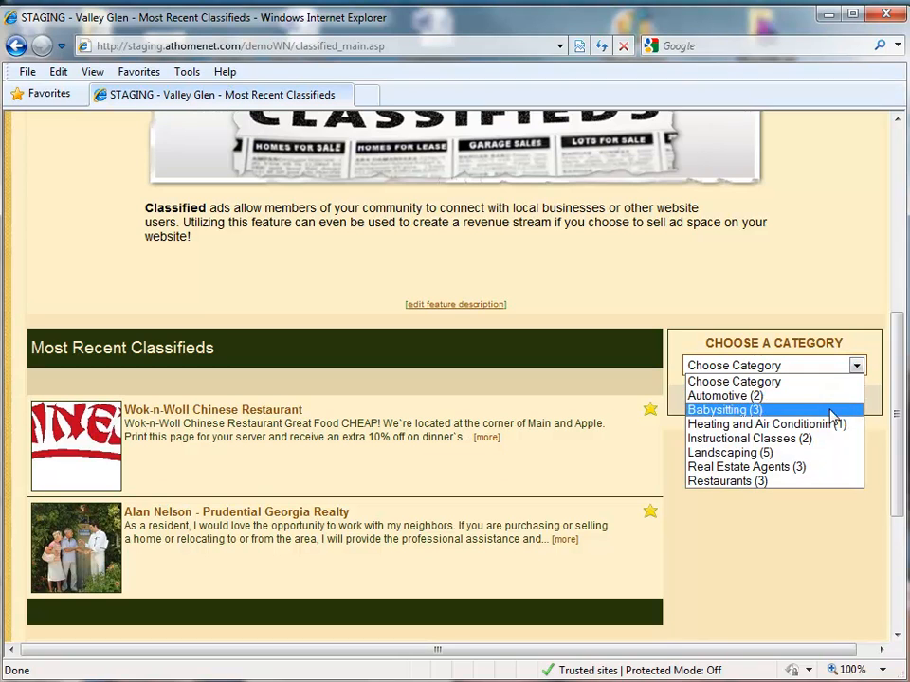
- Filter to Landscaping and star Beyond Landscaping, GrassMasters and Lawn Maintenance as favorites
{"action": "left_click", "coordinate": [785, 453]}
{"action": "left_click_drag", "start_coordinate": [900, 309], "coordinate": [895, 445]}
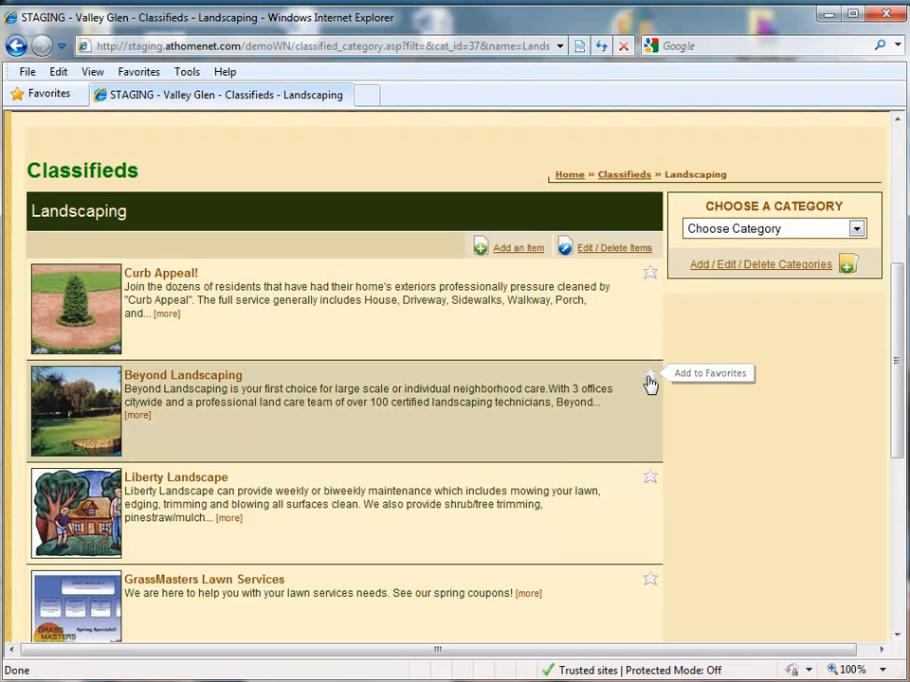
{"action": "left_click", "coordinate": [650, 380]}
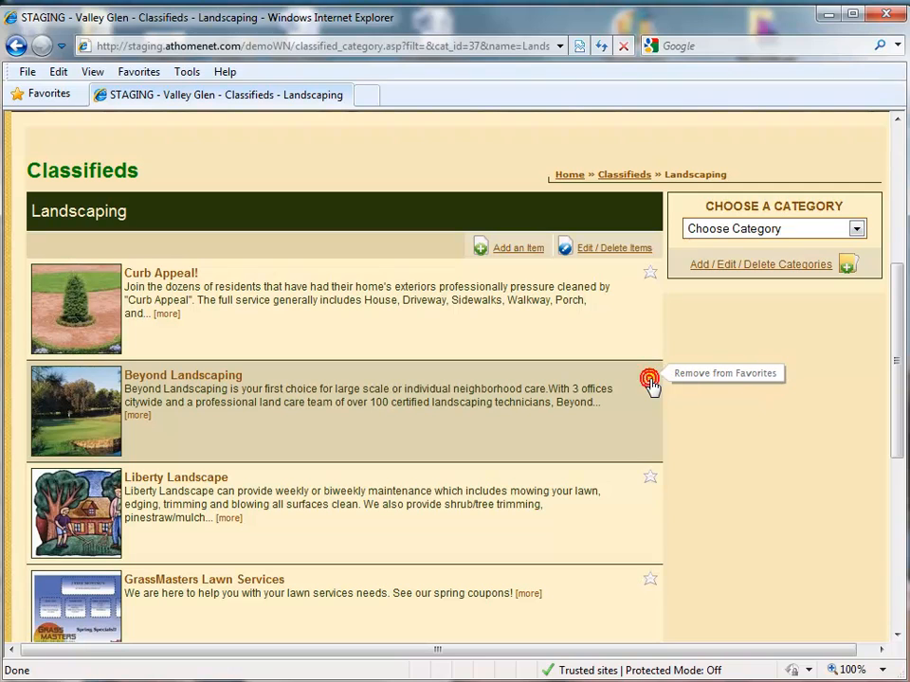
{"action": "left_click", "coordinate": [650, 579]}
{"action": "left_click_drag", "start_coordinate": [898, 392], "coordinate": [888, 445]}
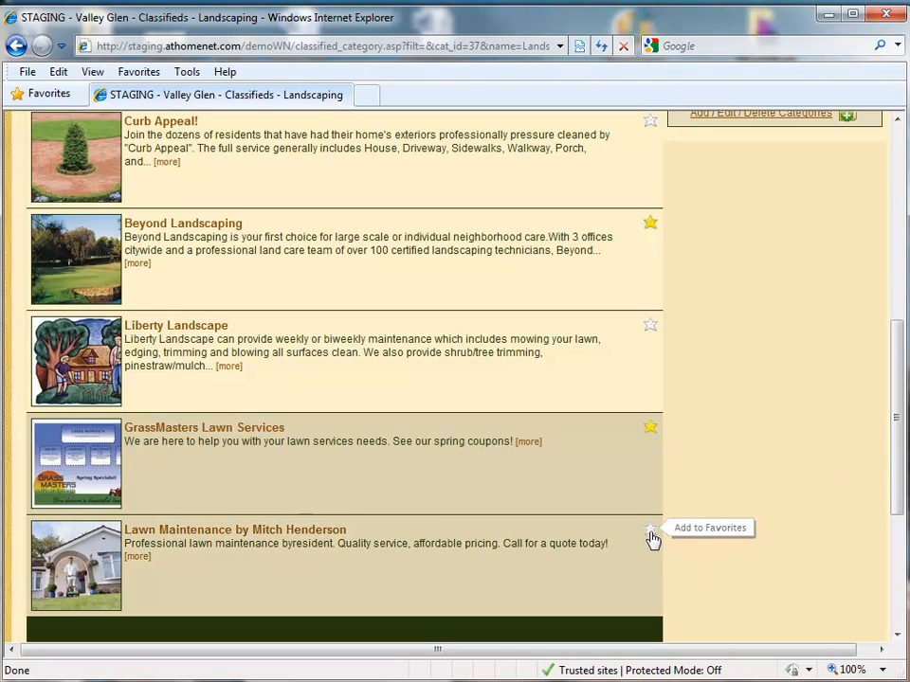
{"action": "left_click", "coordinate": [651, 533]}
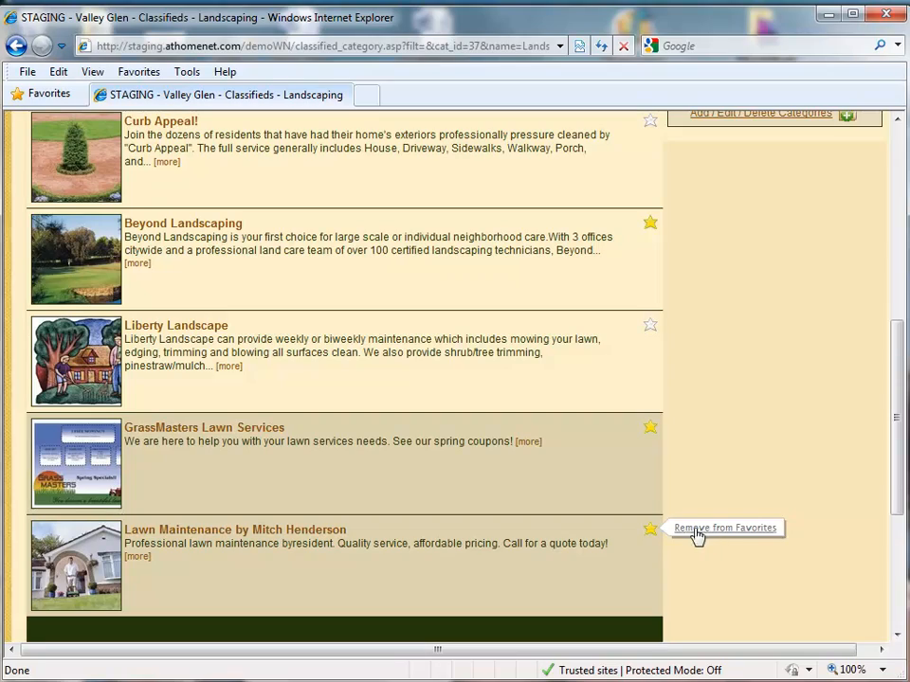
{"action": "left_click_drag", "start_coordinate": [893, 492], "coordinate": [906, 394]}
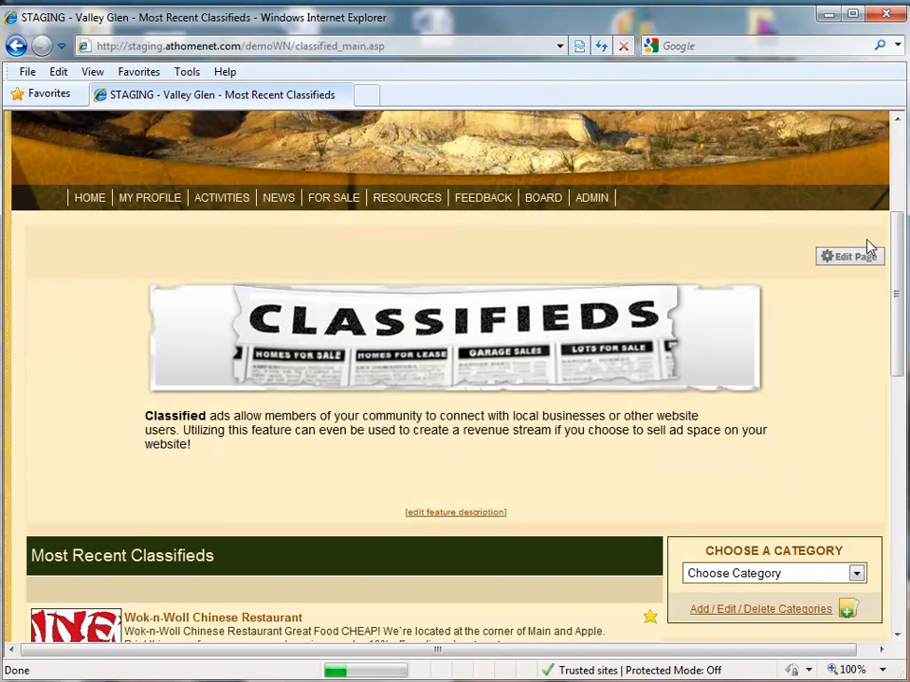
{"action": "left_click_drag", "start_coordinate": [895, 314], "coordinate": [863, 446]}
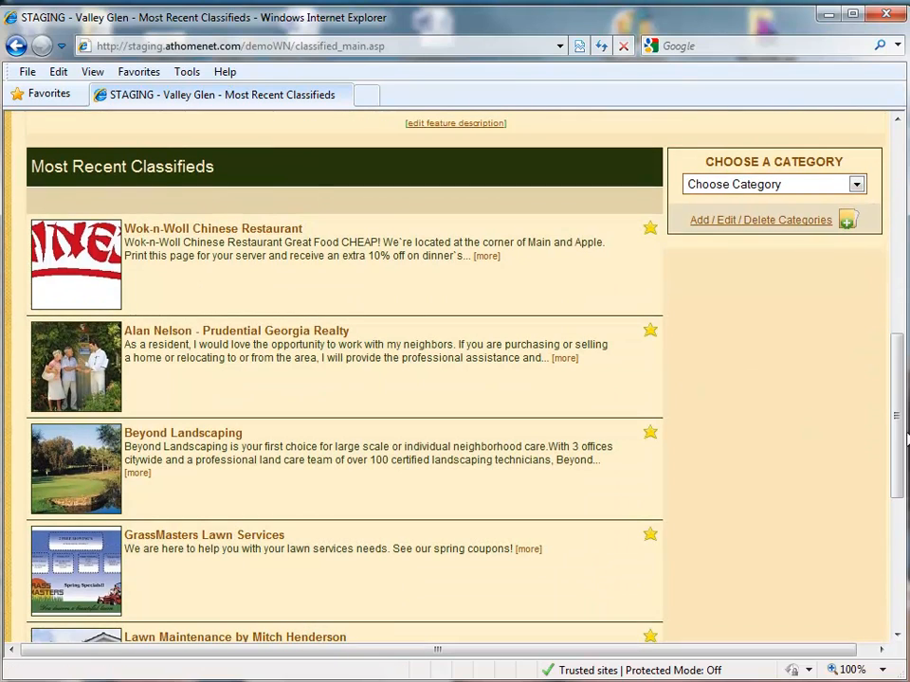
{"action": "scroll", "coordinate": [899, 426], "scroll_direction": "down", "scroll_amount": 4}
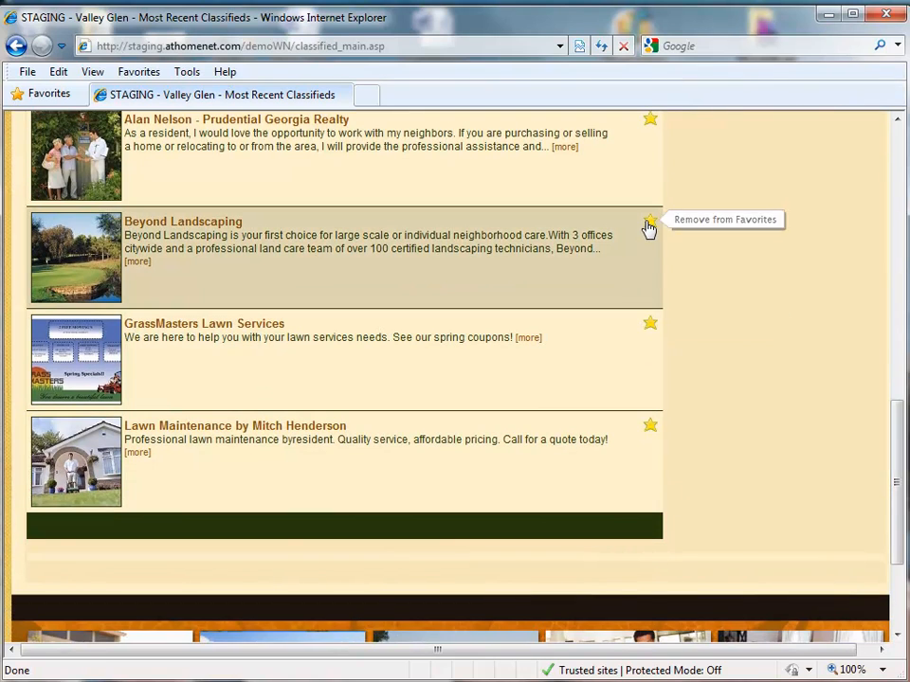
{"action": "left_click_drag", "start_coordinate": [899, 479], "coordinate": [903, 393]}
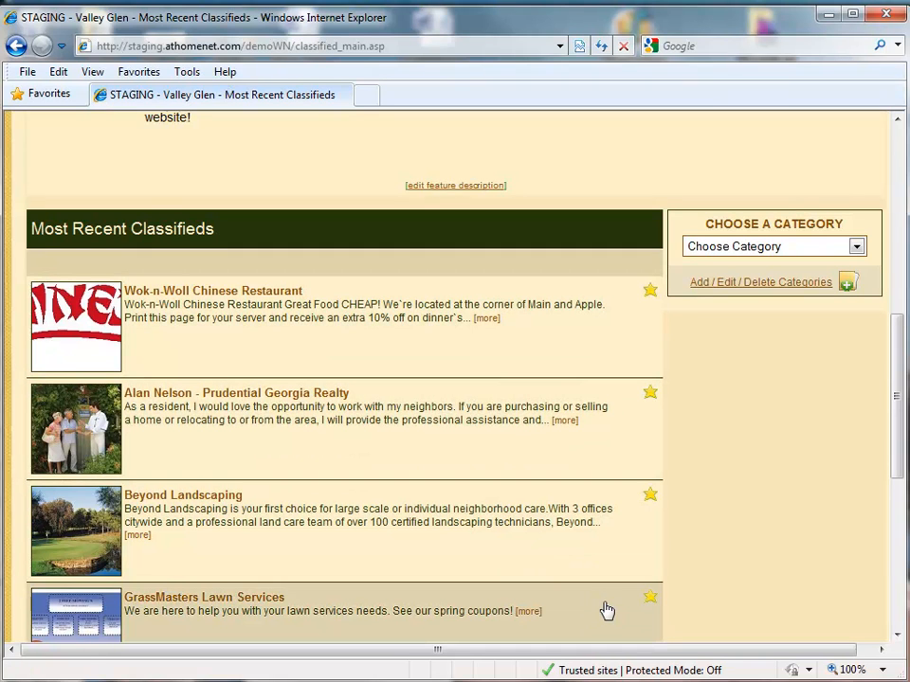
{"action": "left_click_drag", "start_coordinate": [897, 414], "coordinate": [898, 422]}
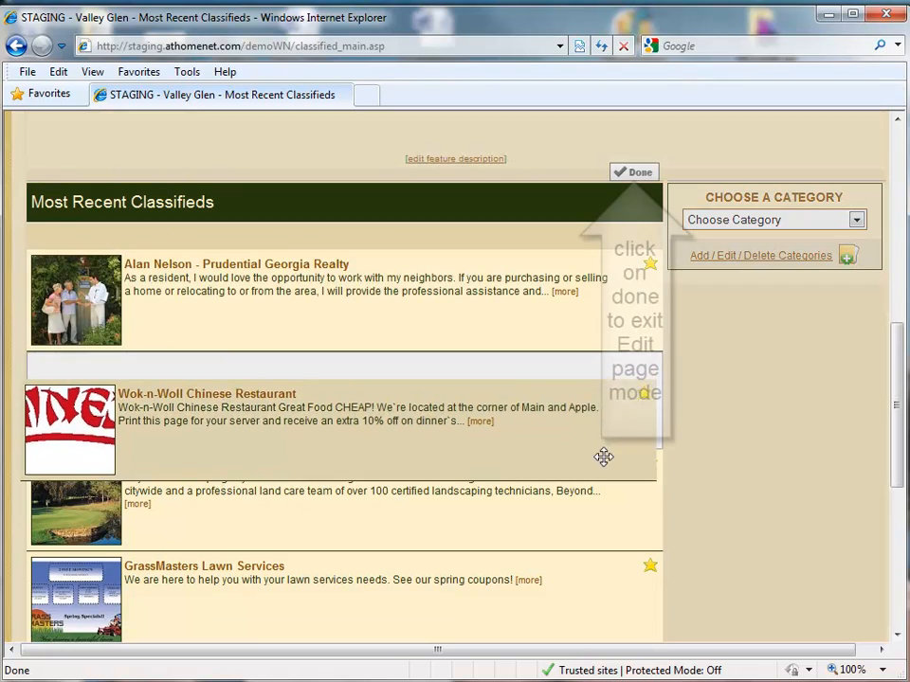
- Reorder the classified listings, placing Beyond Landscaping first and GrassMasters second
{"action": "left_click_drag", "start_coordinate": [601, 455], "coordinate": [615, 516]}
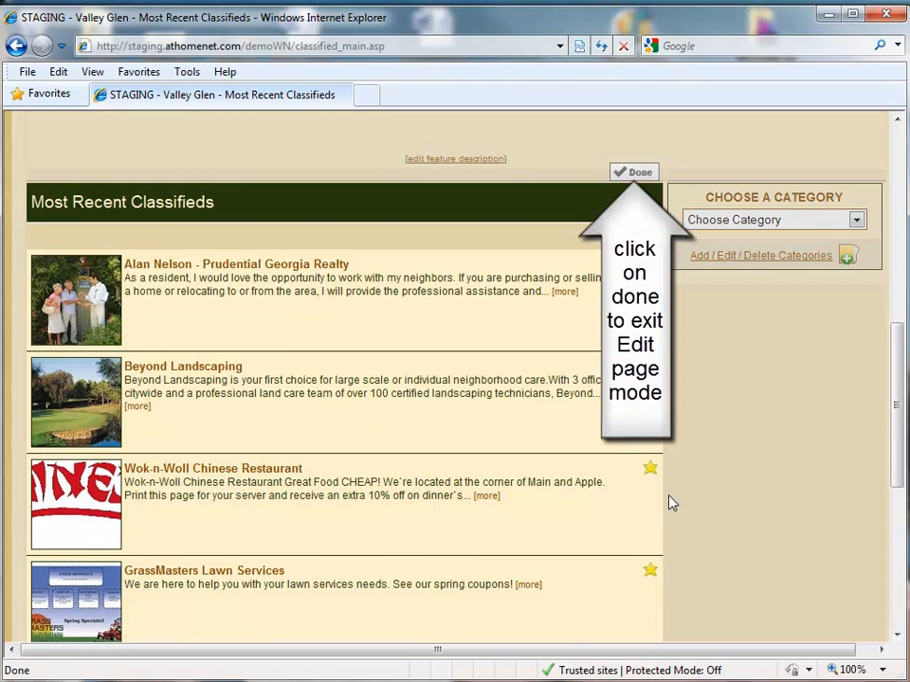
{"action": "left_click_drag", "start_coordinate": [556, 426], "coordinate": [542, 292]}
{"action": "left_click_drag", "start_coordinate": [898, 382], "coordinate": [895, 406]}
{"action": "left_click_drag", "start_coordinate": [463, 532], "coordinate": [471, 341]}
{"action": "mouse_move", "coordinate": [412, 238]}
{"action": "left_mouse_down"}
{"action": "mouse_move", "coordinate": [414, 345]}
{"action": "mouse_move", "coordinate": [420, 252]}
{"action": "left_mouse_up"}
{"action": "left_click_drag", "start_coordinate": [896, 408], "coordinate": [899, 304]}
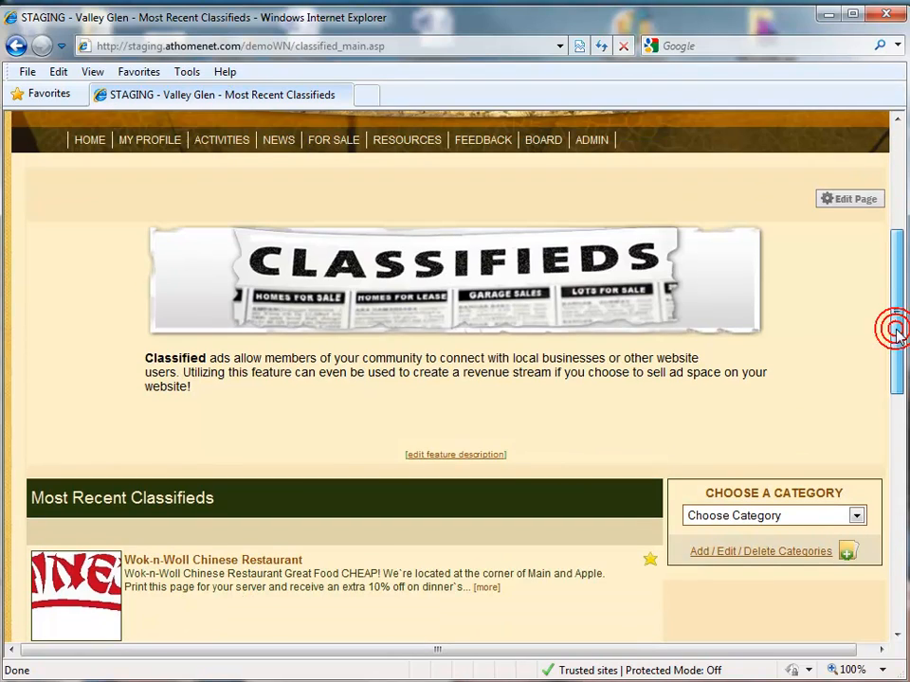
{"action": "left_click_drag", "start_coordinate": [893, 329], "coordinate": [900, 426]}
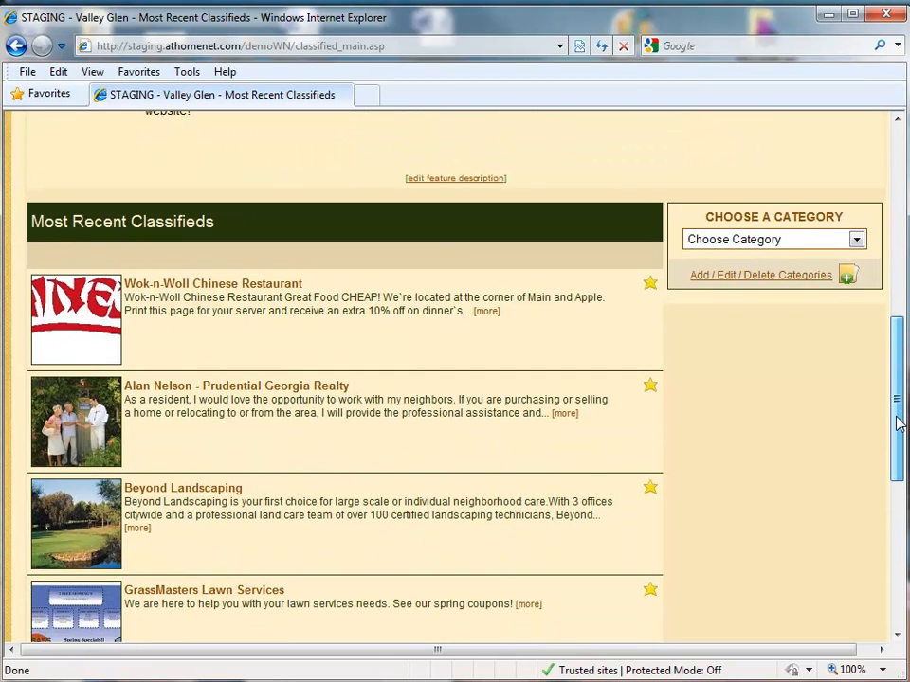
{"action": "left_click_drag", "start_coordinate": [899, 426], "coordinate": [893, 434]}
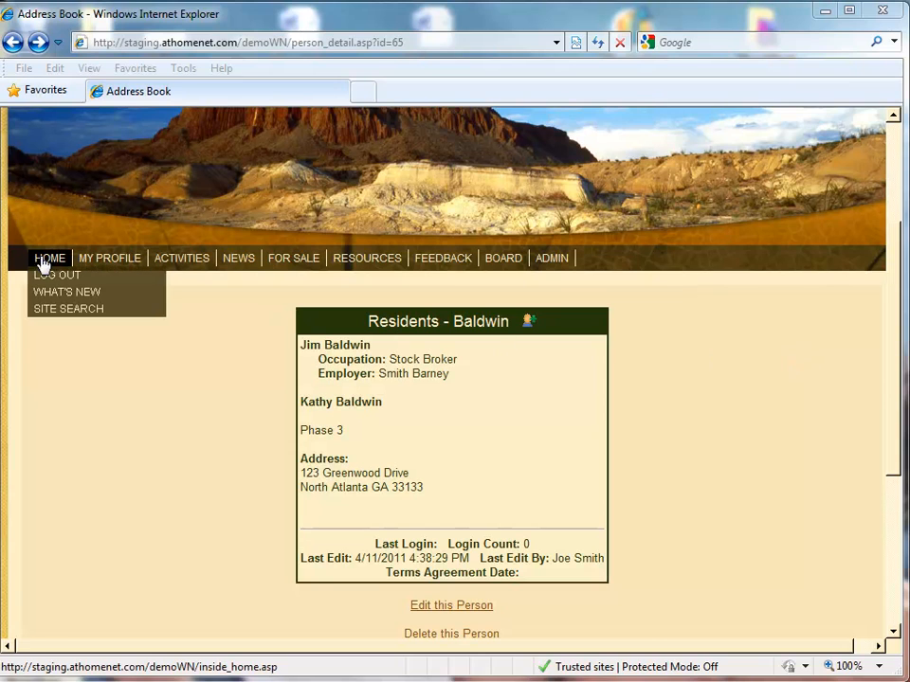
- Log out of the community site and open the public Request Login form
{"action": "left_click", "coordinate": [49, 277]}
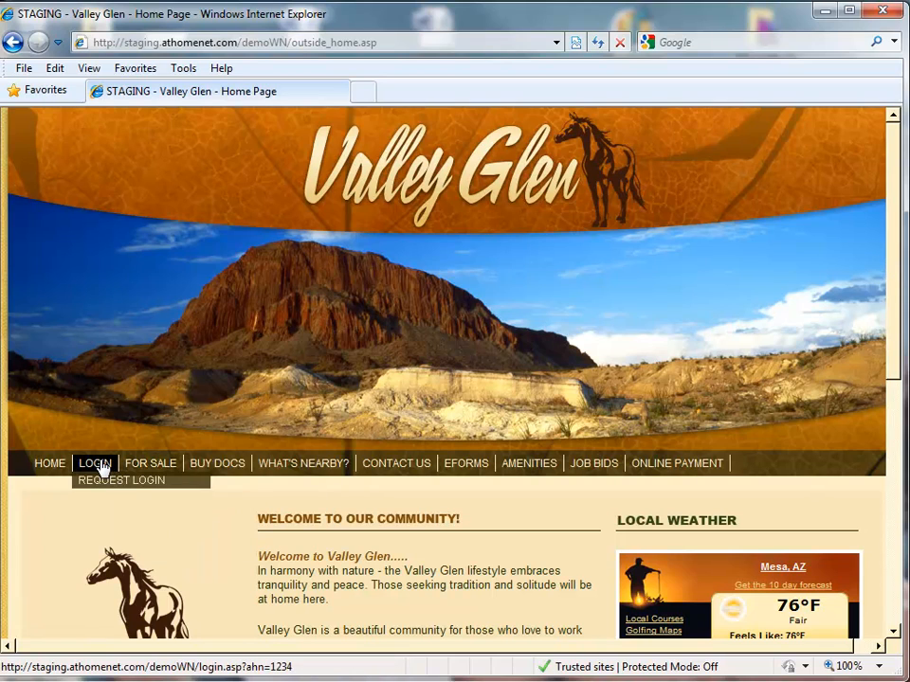
{"action": "left_click", "coordinate": [104, 480]}
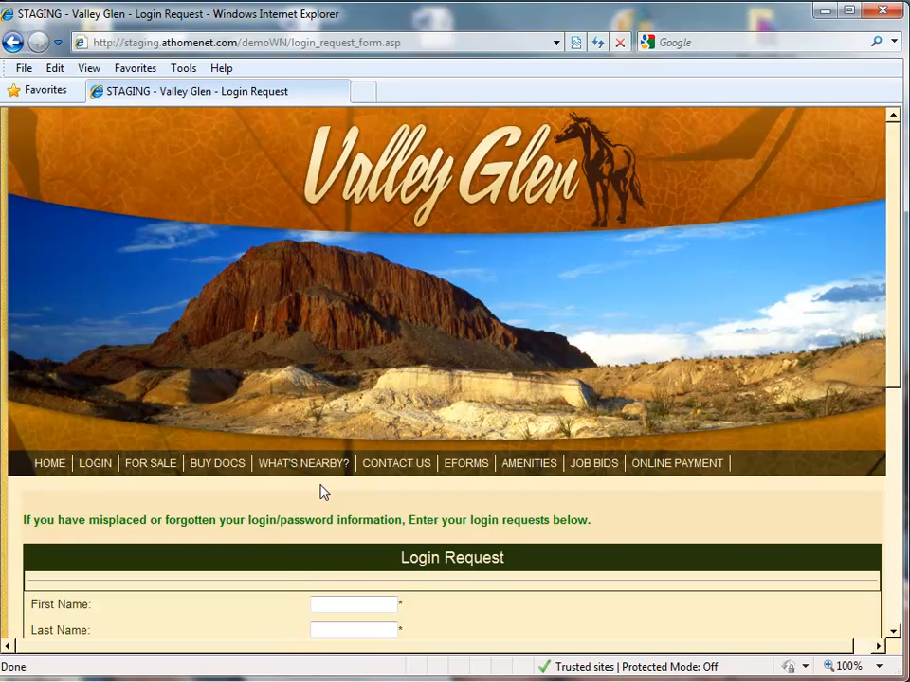
{"action": "scroll", "coordinate": [891, 366], "scroll_direction": "down", "scroll_amount": 5}
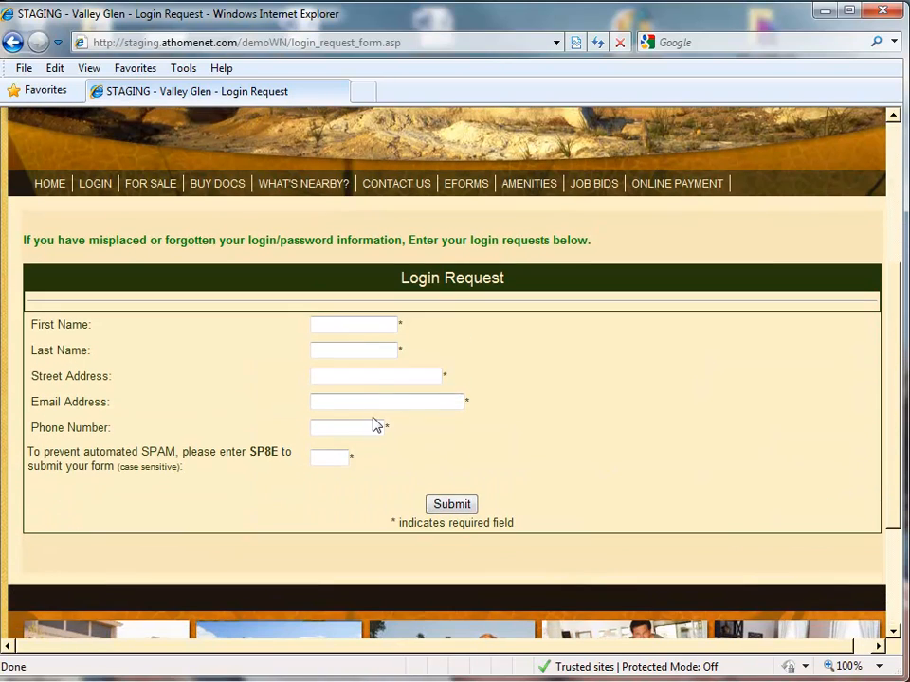
- Fill in the requester's name, street address, e-mail, phone and SPAM code, then submit
{"action": "left_click", "coordinate": [348, 326]}
{"action": "key", "text": "Tab"}
{"action": "type", "text": "je"}
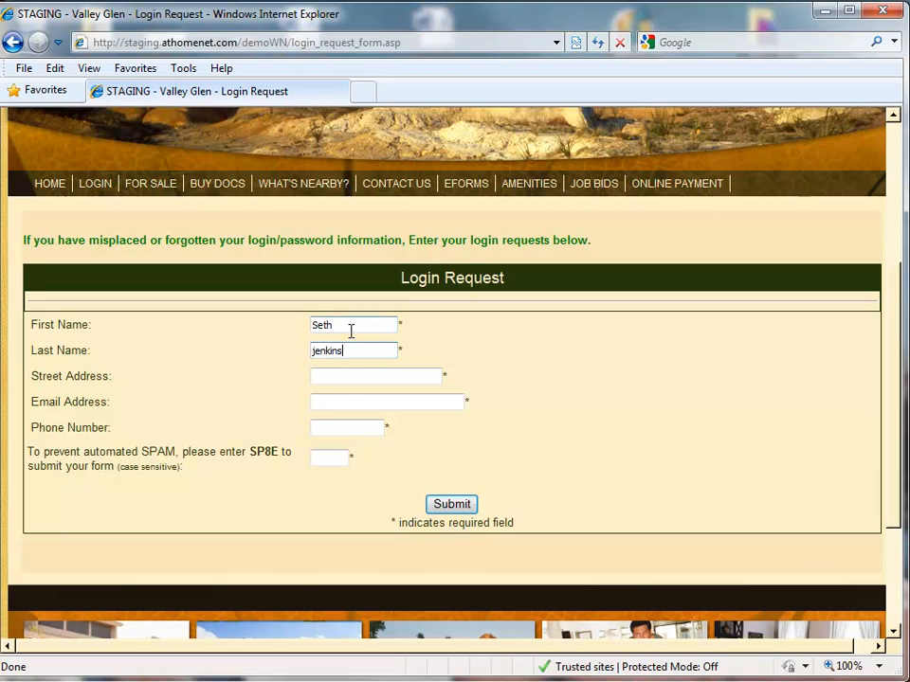
{"action": "left_click", "coordinate": [347, 377]}
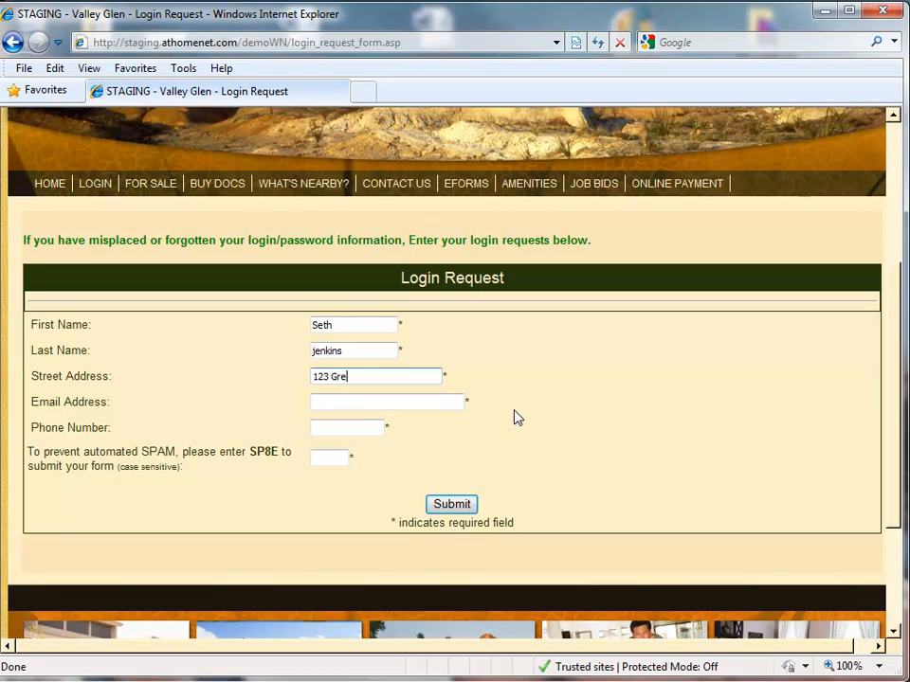
{"action": "type", "text": "ood Dr."}
{"action": "left_click", "coordinate": [392, 402]}
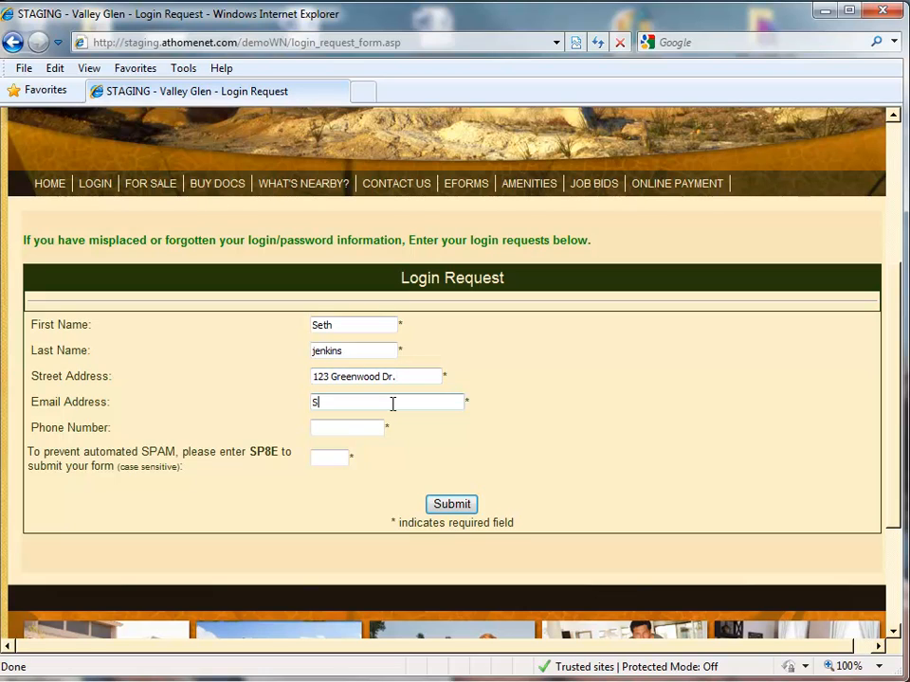
{"action": "key", "text": "Tab"}
{"action": "key", "text": "Tab"}
{"action": "type", "text": "SP8E"}
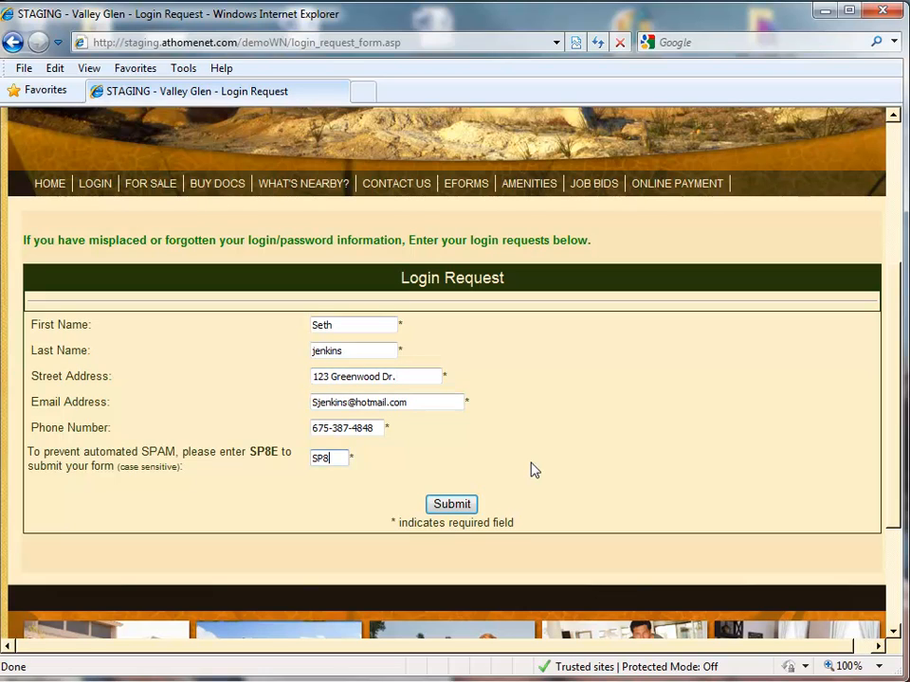
{"action": "key", "text": "Return"}
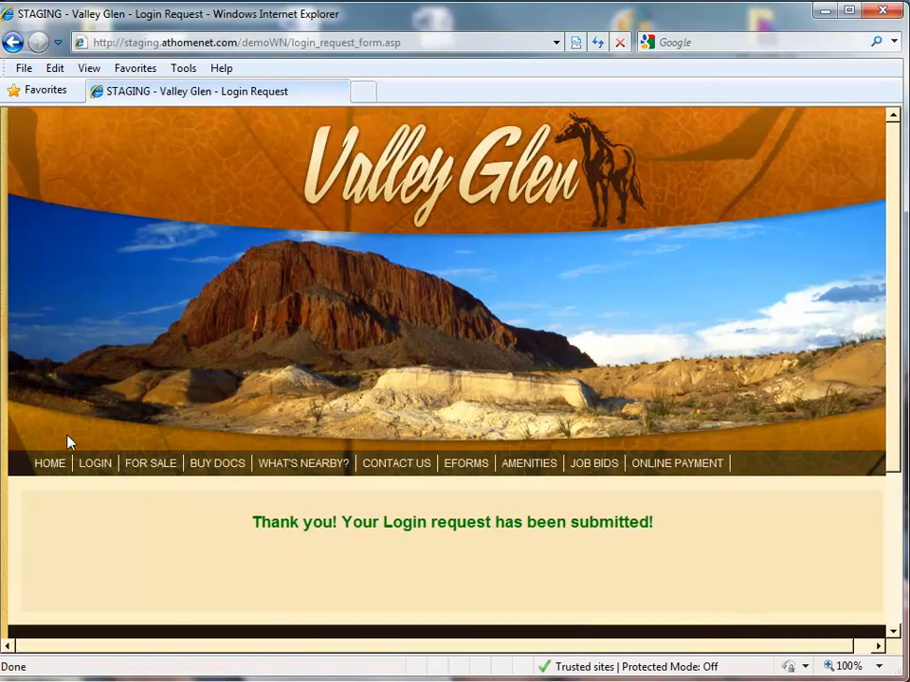
- Sign in to the members' area and open the Pending Login Requests list
{"action": "left_click", "coordinate": [90, 466]}
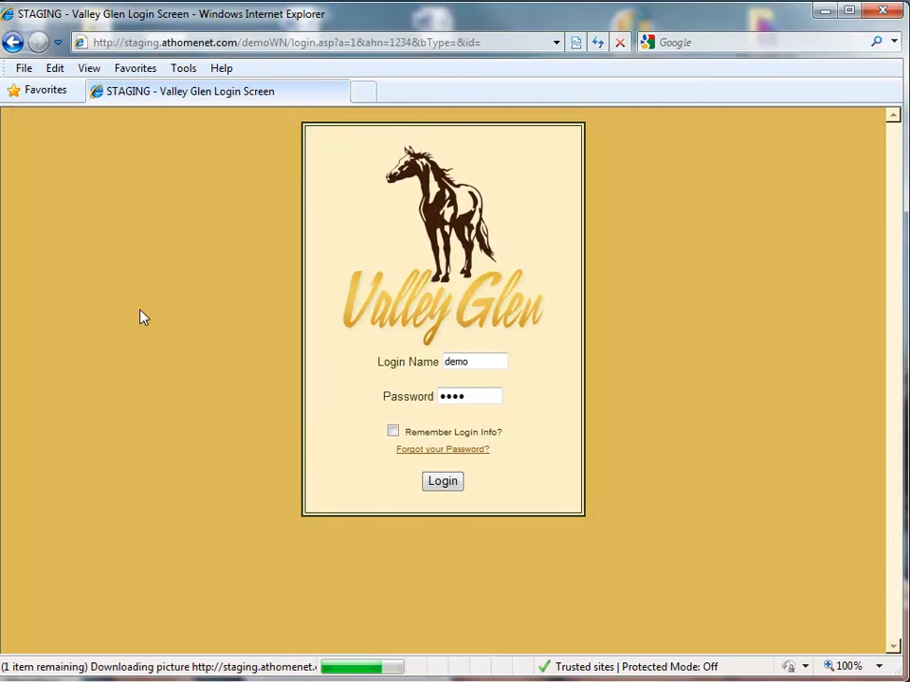
{"action": "left_click", "coordinate": [451, 485]}
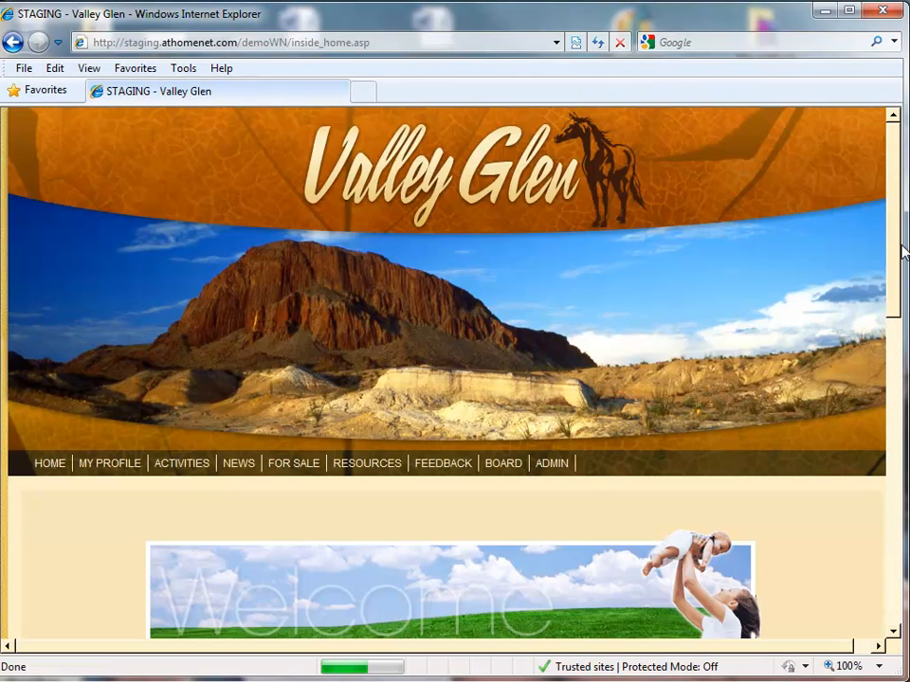
{"action": "left_click_drag", "start_coordinate": [893, 233], "coordinate": [894, 410]}
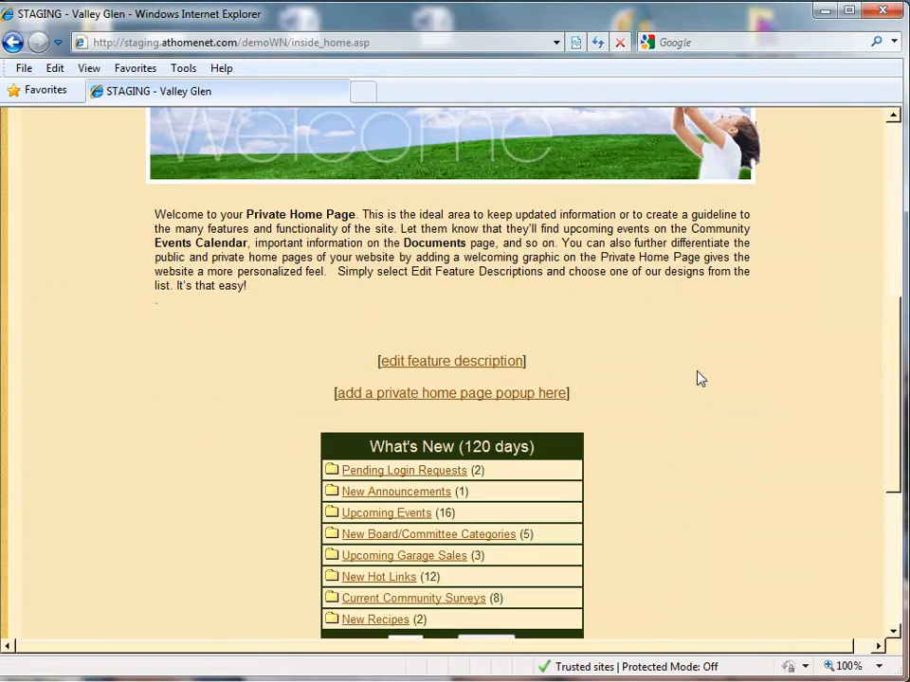
{"action": "left_click", "coordinate": [440, 473]}
{"action": "left_click_drag", "start_coordinate": [895, 270], "coordinate": [884, 357]}
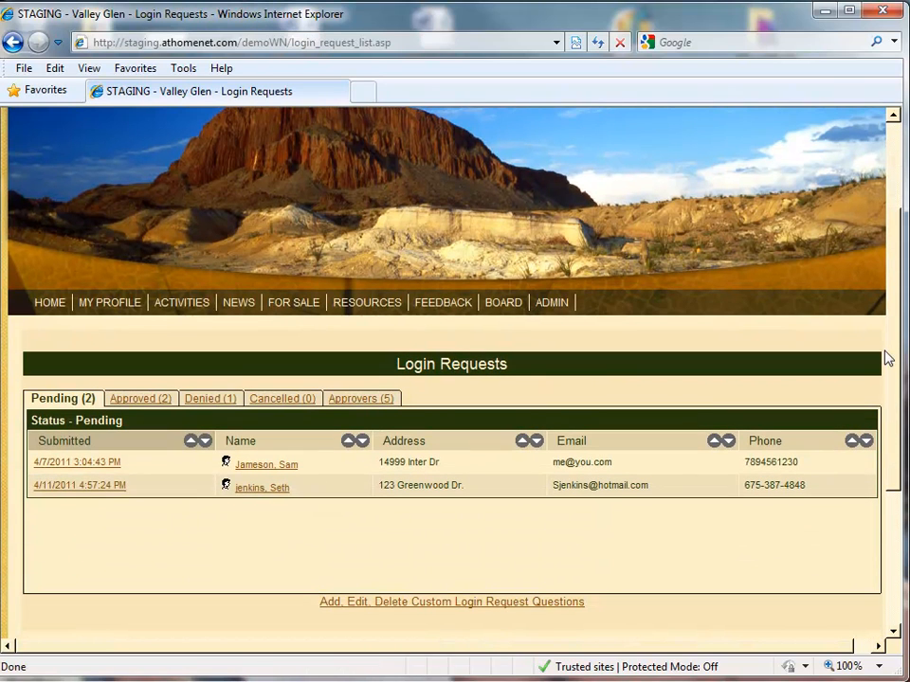
- Open the new login request and compare its name and street with the Address Book Match
{"action": "left_click", "coordinate": [273, 490]}
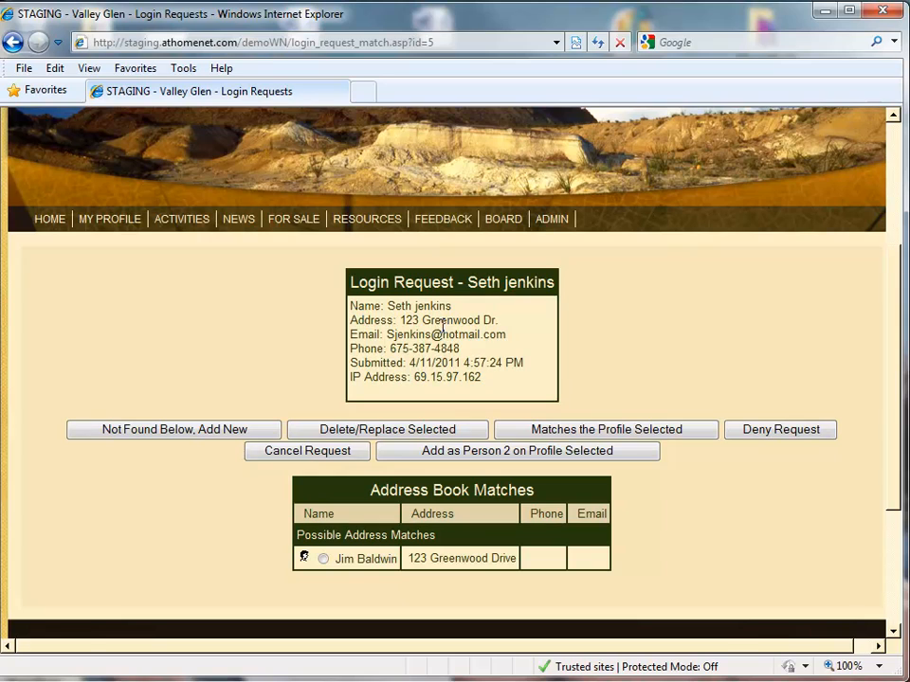
{"action": "left_click_drag", "start_coordinate": [389, 306], "coordinate": [453, 307]}
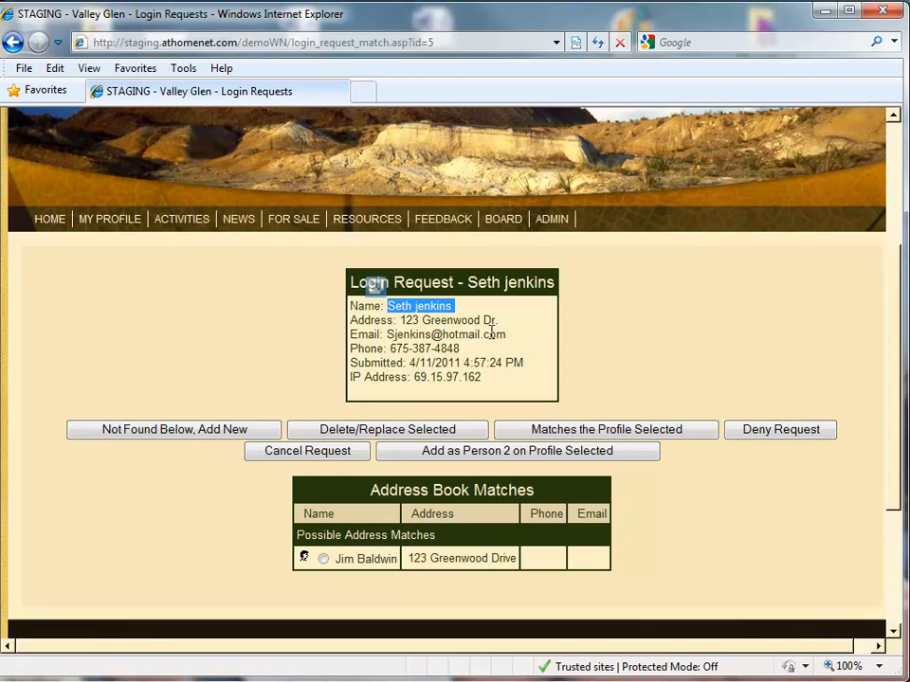
{"action": "left_click_drag", "start_coordinate": [505, 325], "coordinate": [400, 321]}
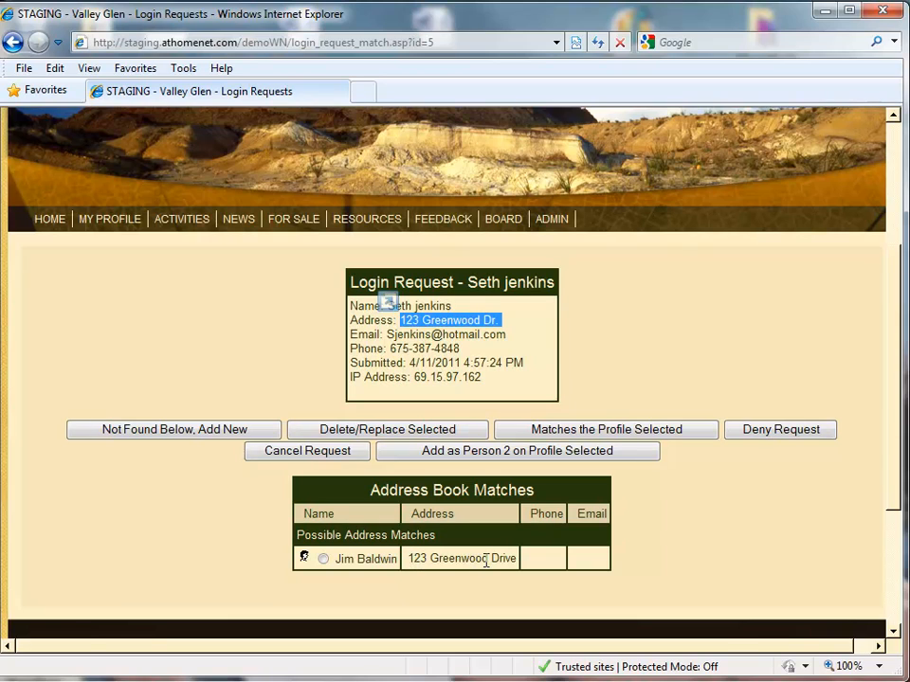
{"action": "left_click_drag", "start_coordinate": [488, 560], "coordinate": [516, 559]}
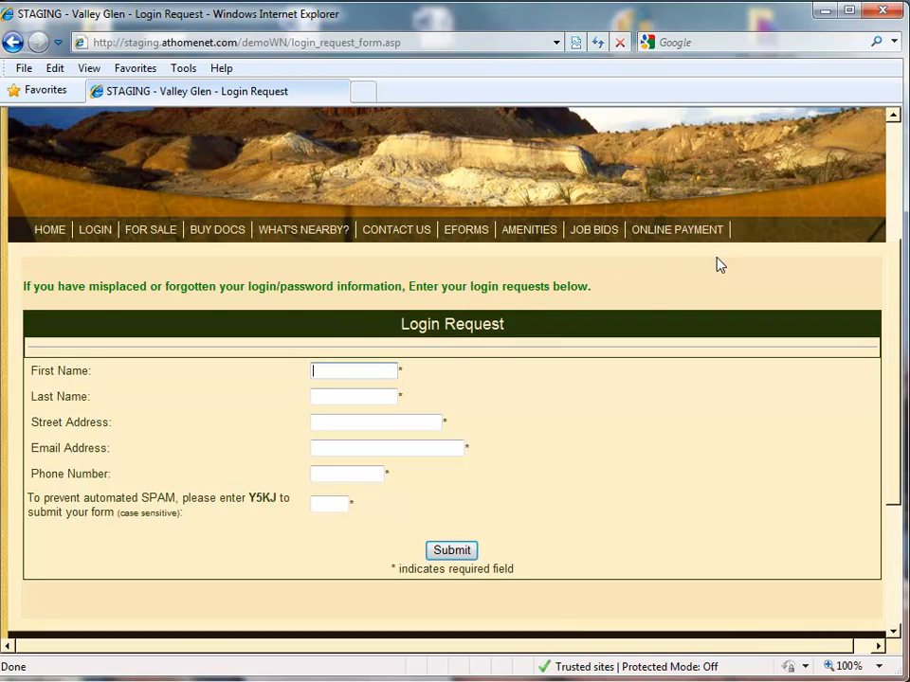
- Enter the requester's last name and street address on the login request, then return to the login screen
{"action": "key", "text": "Tab"}
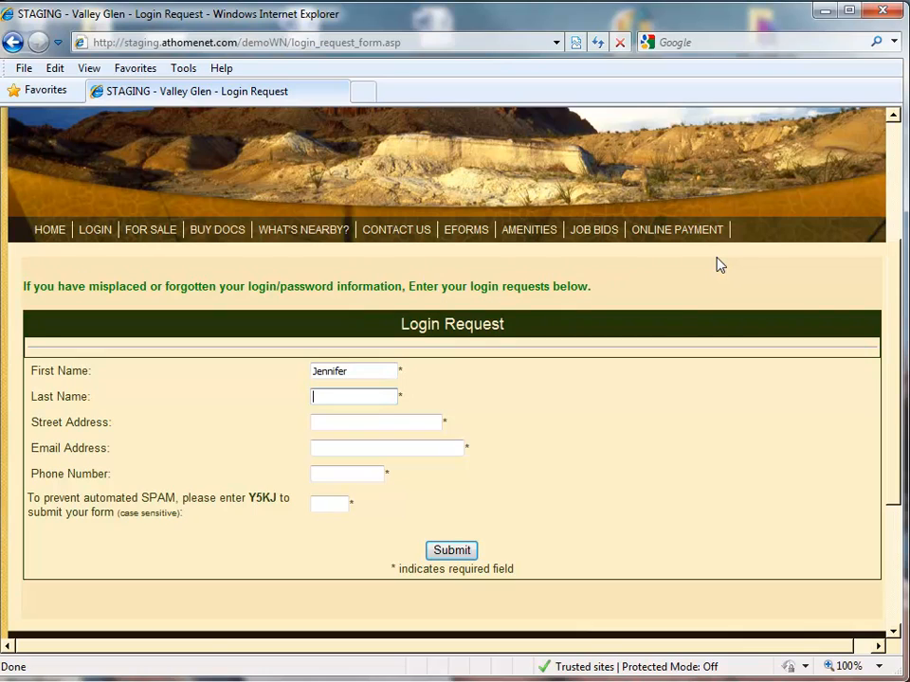
{"action": "type", "text": "Jenkins"}
{"action": "left_click", "coordinate": [351, 422]}
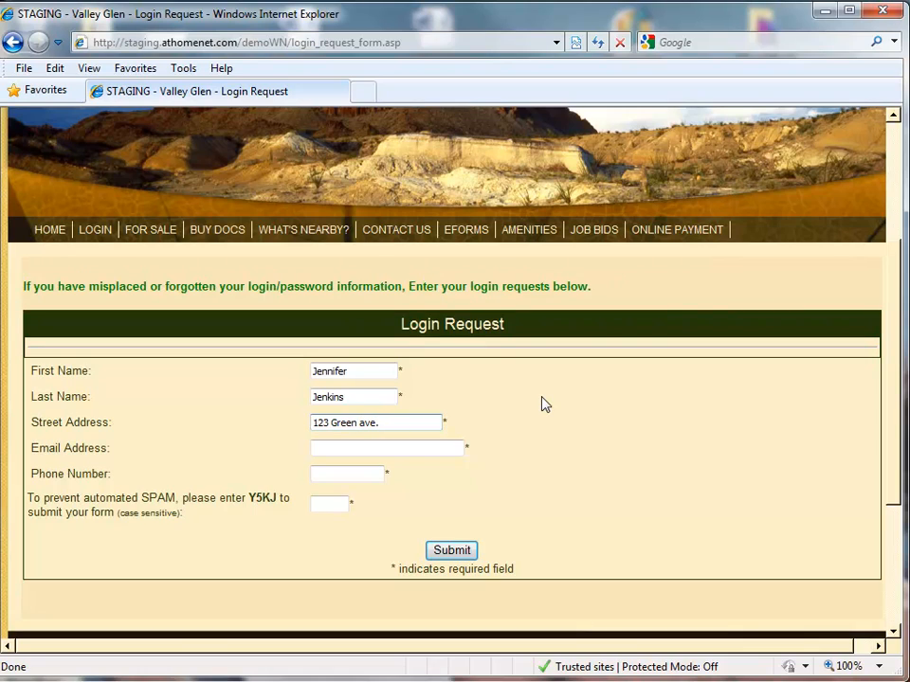
{"action": "left_click", "coordinate": [386, 446]}
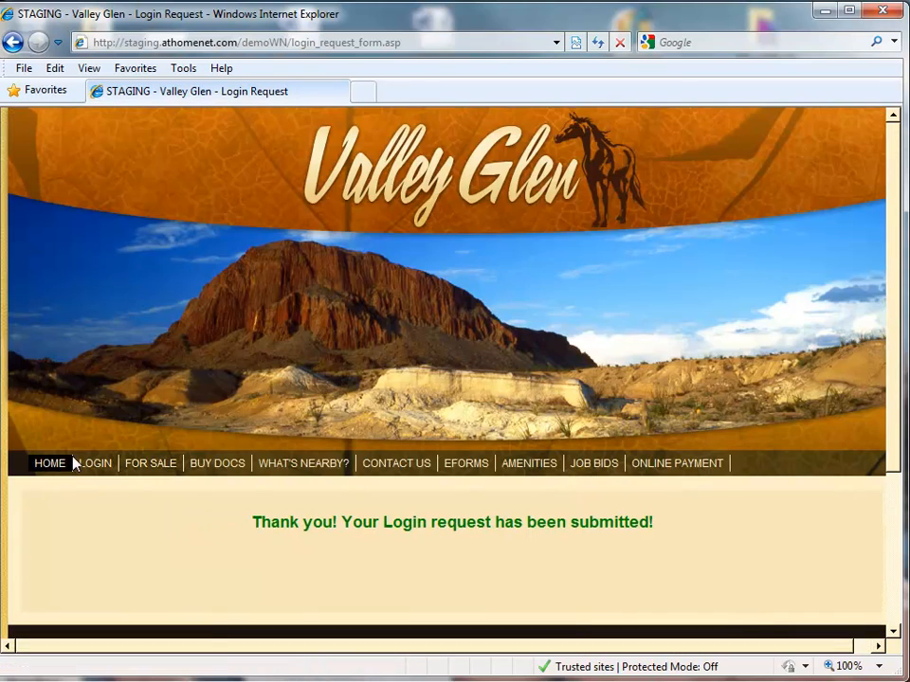
{"action": "left_click", "coordinate": [95, 463]}
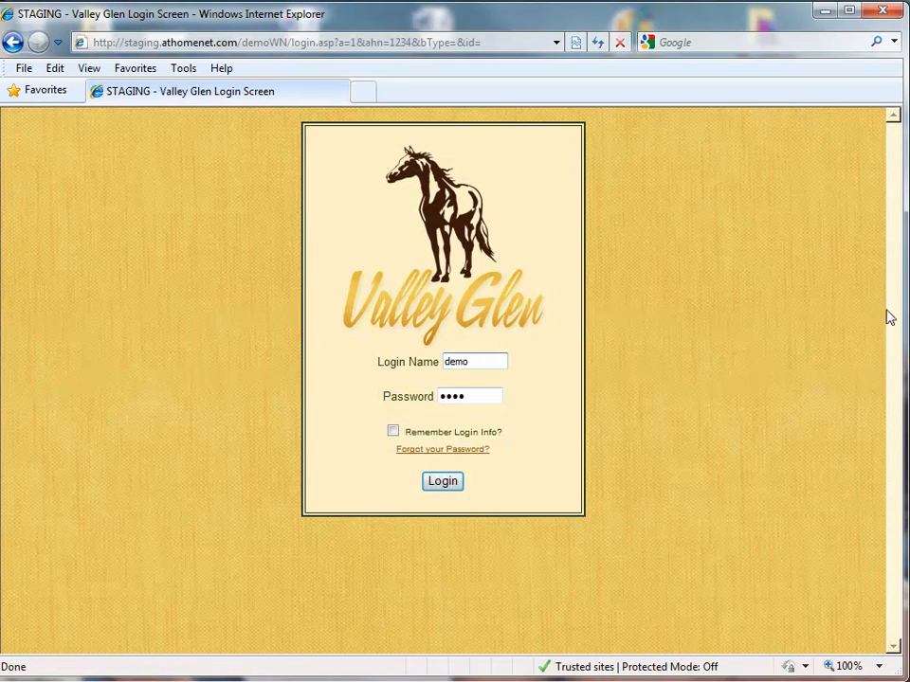
- Log back in as the demo administrator and open the newly submitted login request
{"action": "left_click", "coordinate": [449, 483]}
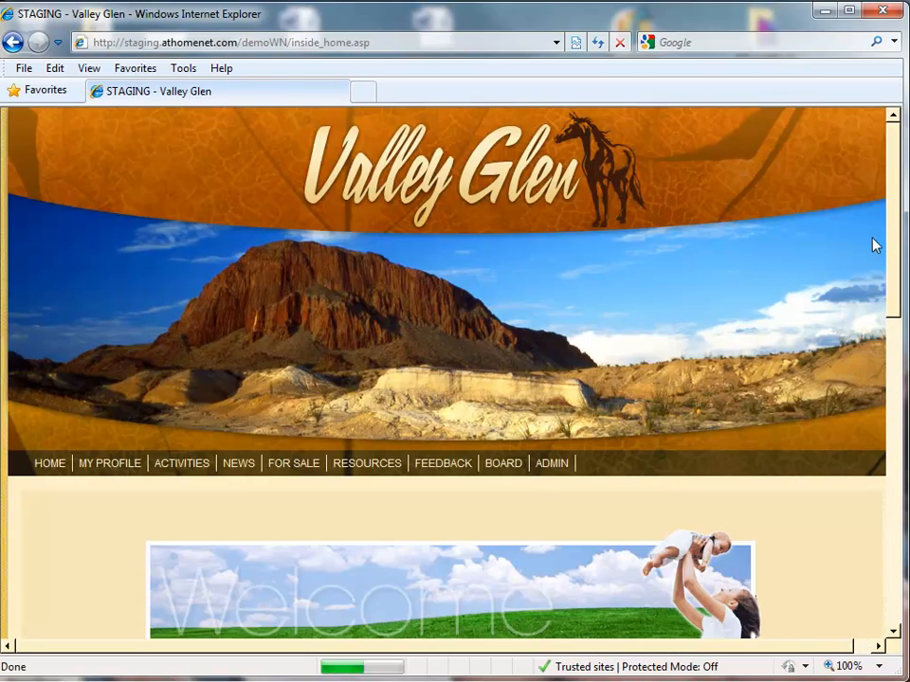
{"action": "left_click_drag", "start_coordinate": [898, 228], "coordinate": [879, 396]}
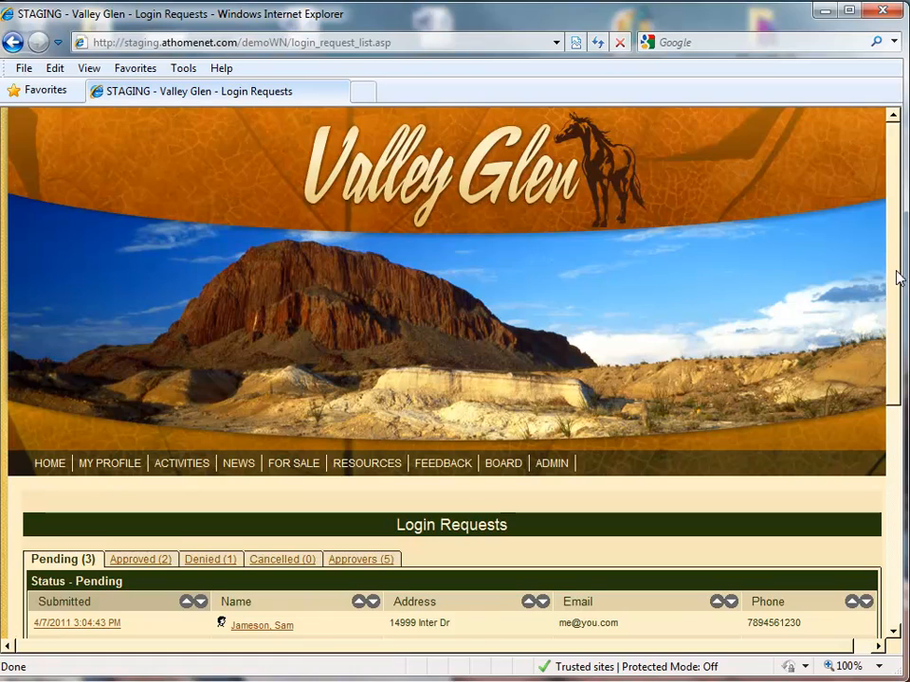
{"action": "left_click_drag", "start_coordinate": [895, 272], "coordinate": [891, 355]}
{"action": "scroll", "coordinate": [874, 369], "scroll_direction": "down", "scroll_amount": 1}
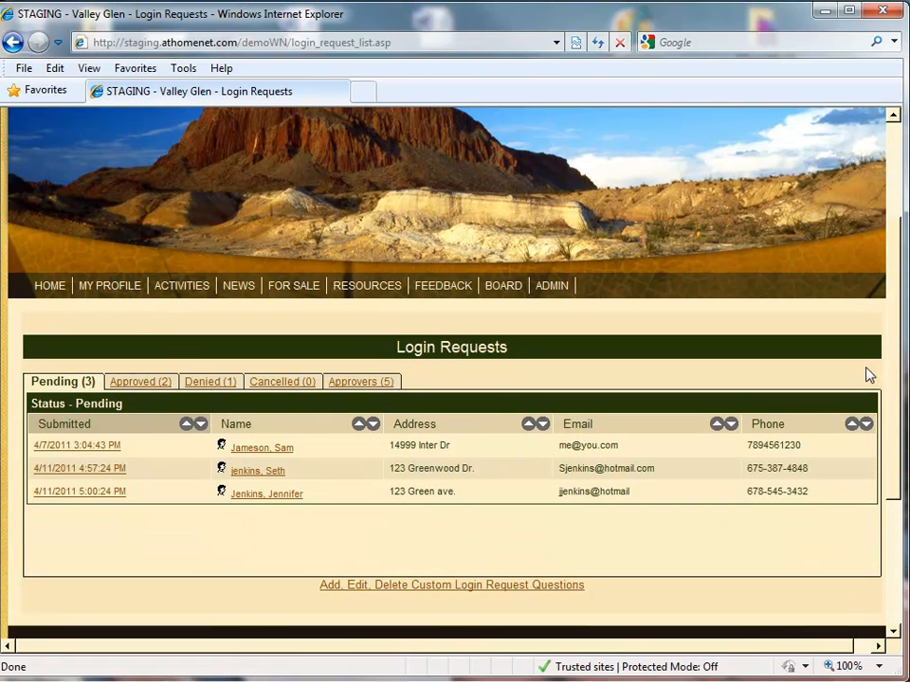
{"action": "left_click", "coordinate": [269, 495]}
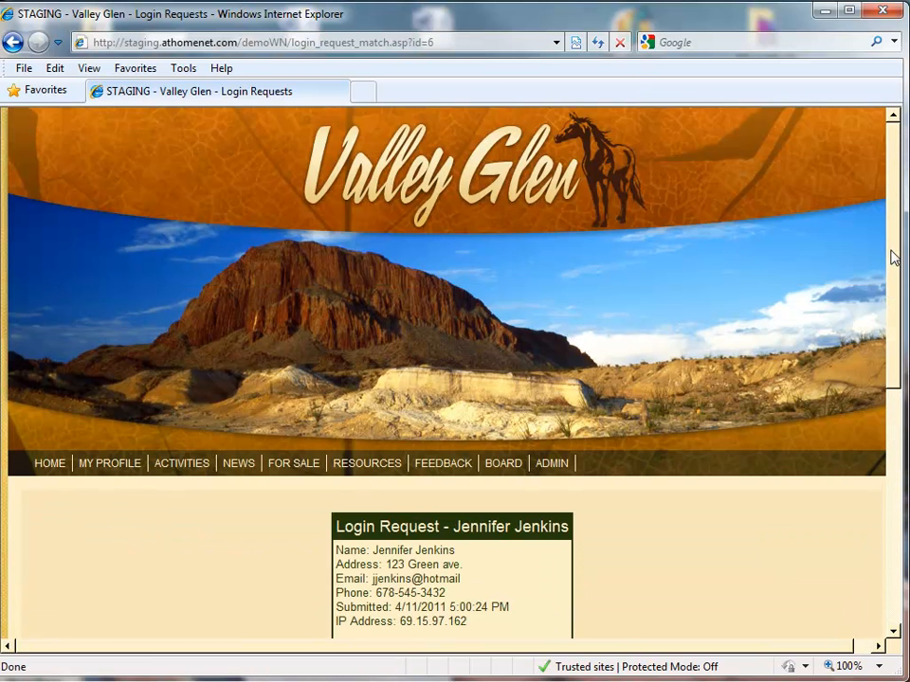
{"action": "left_click_drag", "start_coordinate": [889, 255], "coordinate": [883, 384]}
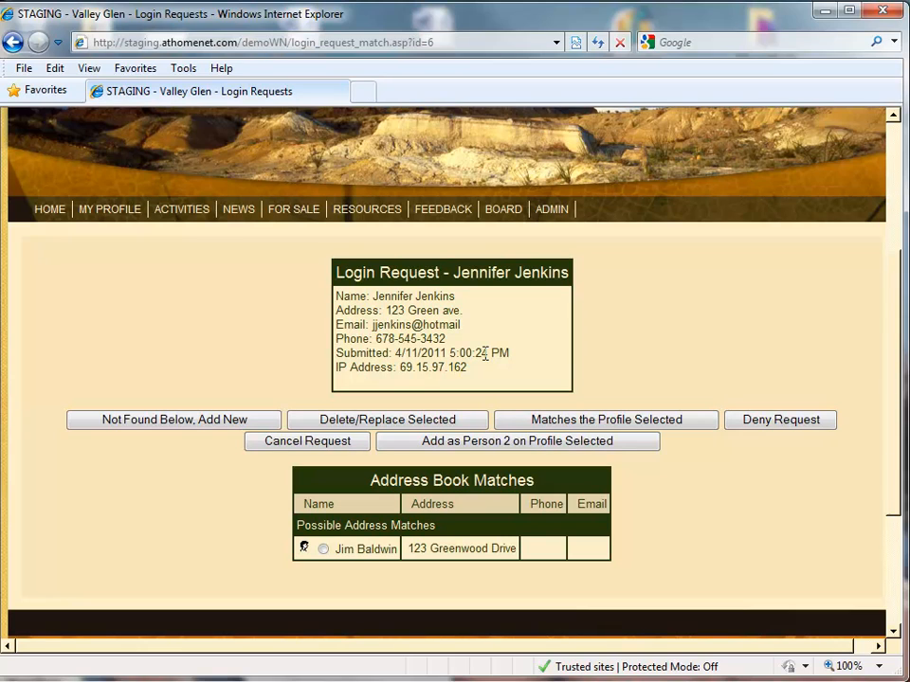
- Approve the request as matching the suggested address-book profile and send the notification email
{"action": "left_click", "coordinate": [781, 419]}
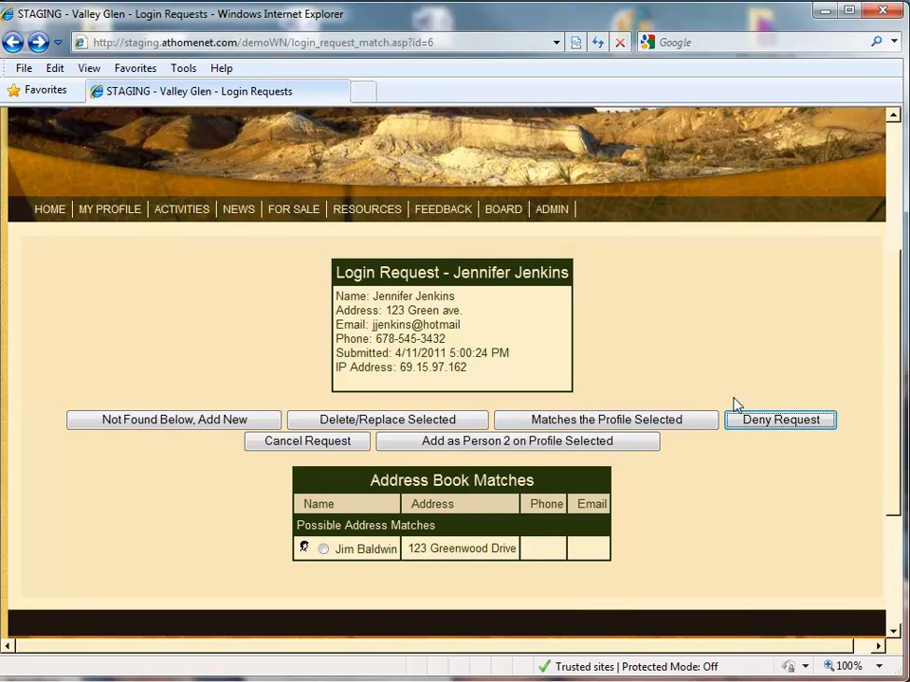
{"action": "left_click", "coordinate": [324, 550]}
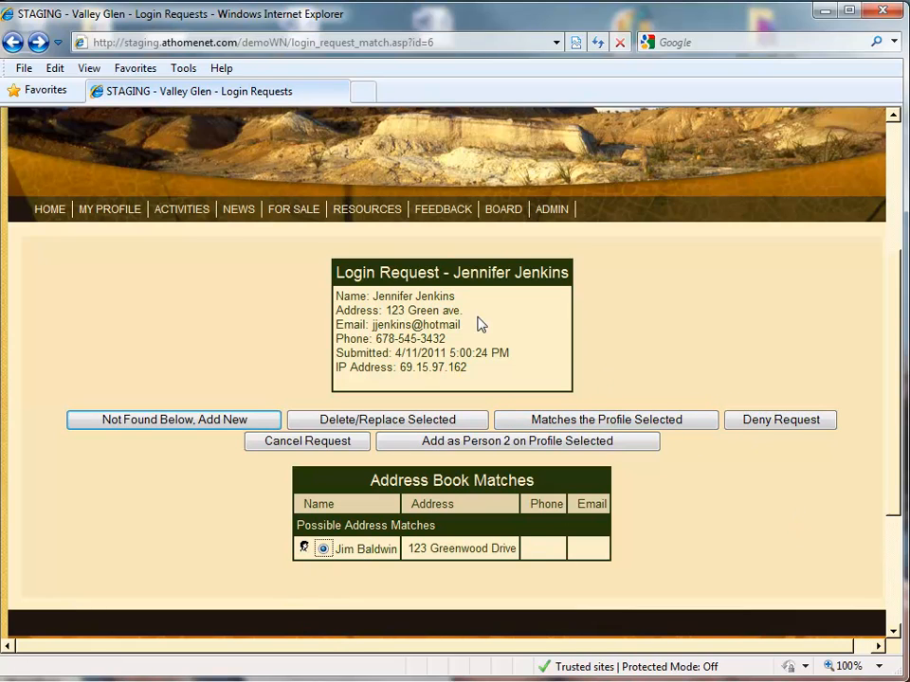
{"action": "left_click", "coordinate": [637, 423]}
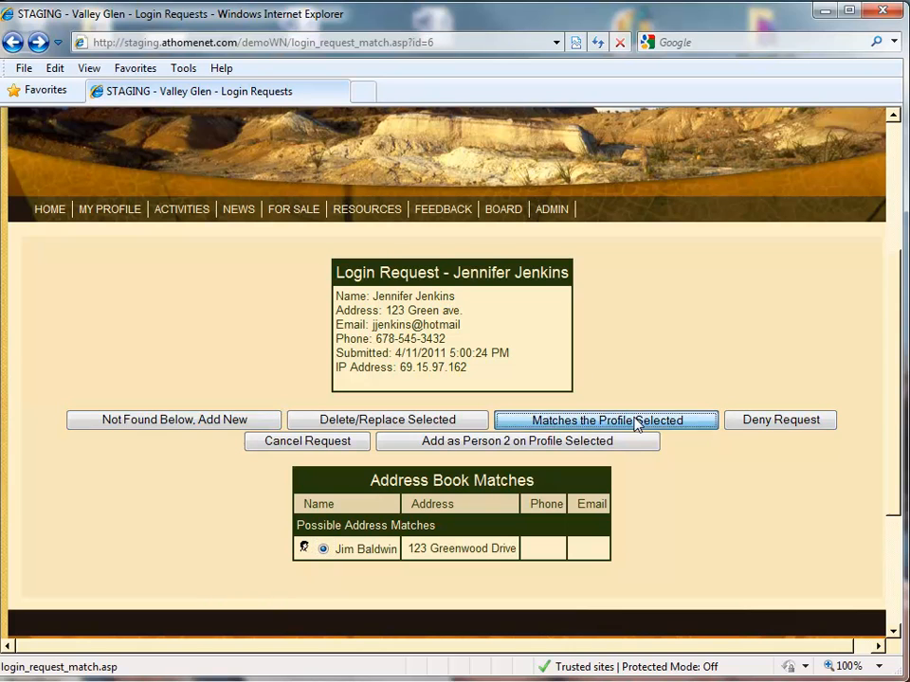
{"action": "left_click_drag", "start_coordinate": [899, 328], "coordinate": [887, 446]}
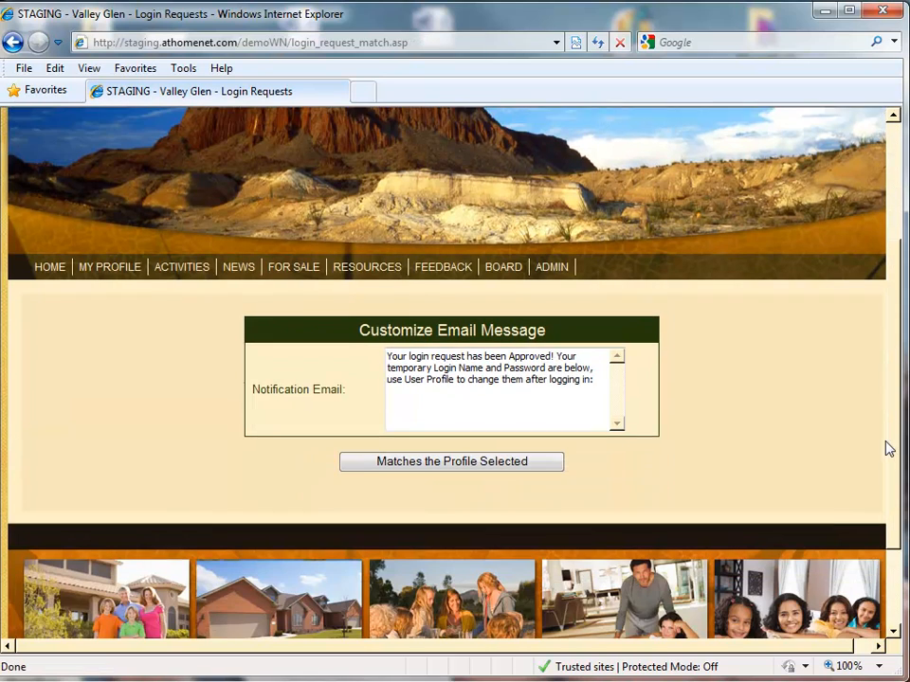
{"action": "left_click", "coordinate": [482, 459]}
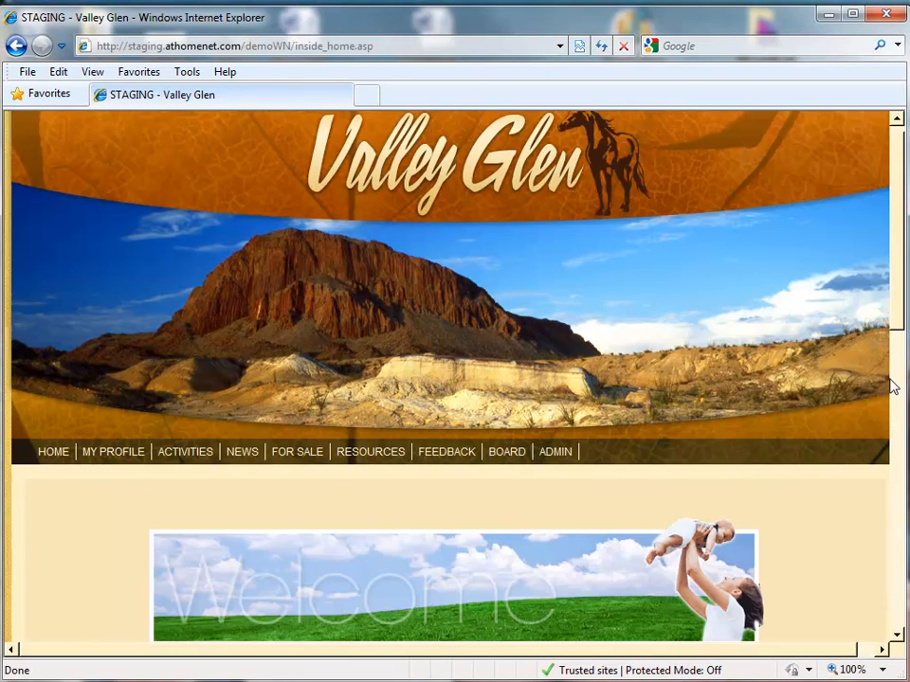
- Start a new eMail Bulletin in HTML format from the Email Bulletins page
{"action": "mouse_move", "coordinate": [233, 453]}
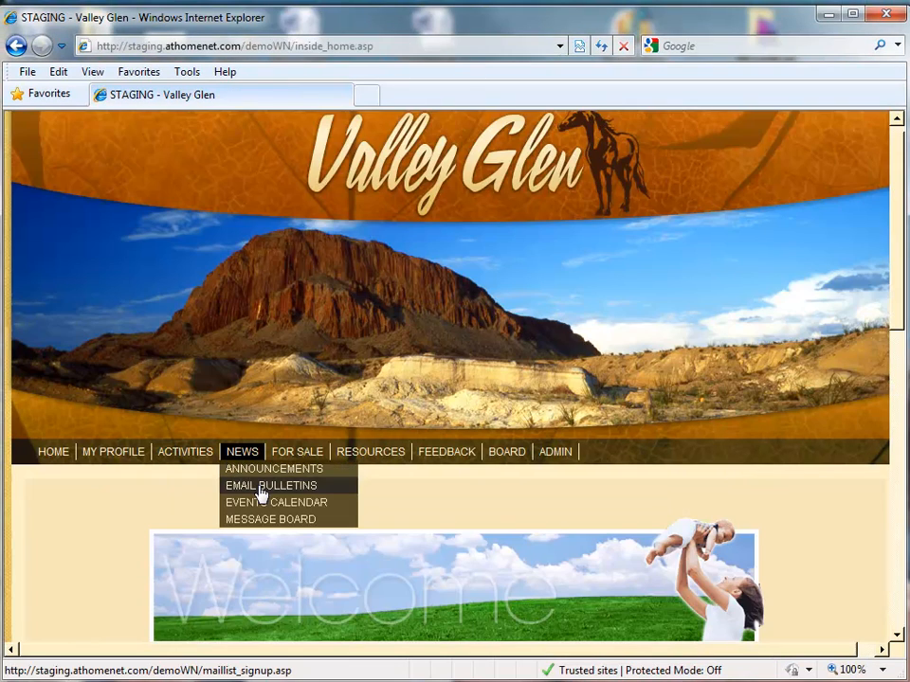
{"action": "left_click", "coordinate": [257, 485]}
{"action": "left_click_drag", "start_coordinate": [893, 236], "coordinate": [873, 494]}
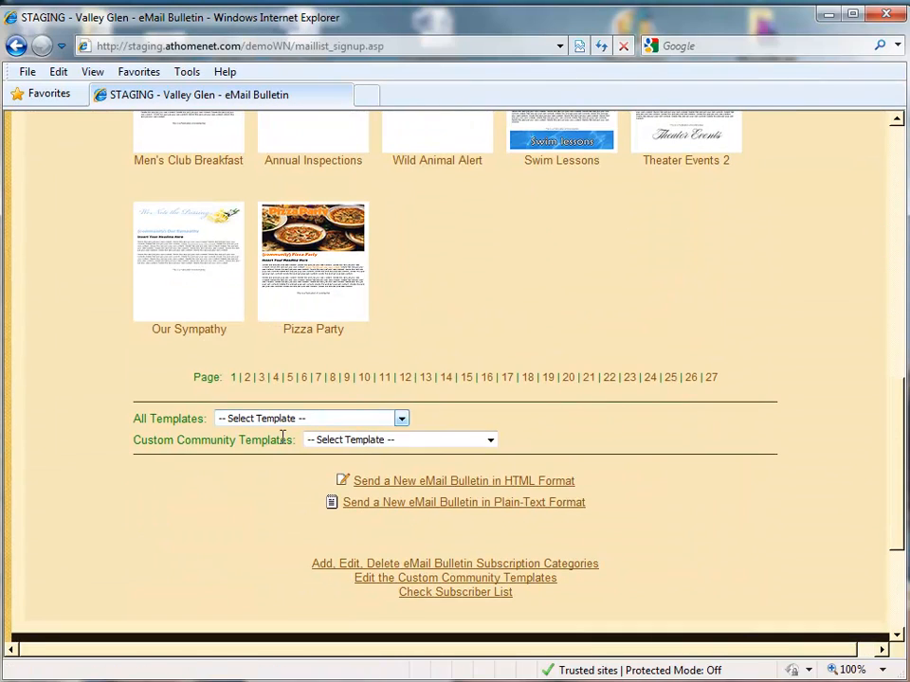
{"action": "left_click", "coordinate": [442, 490]}
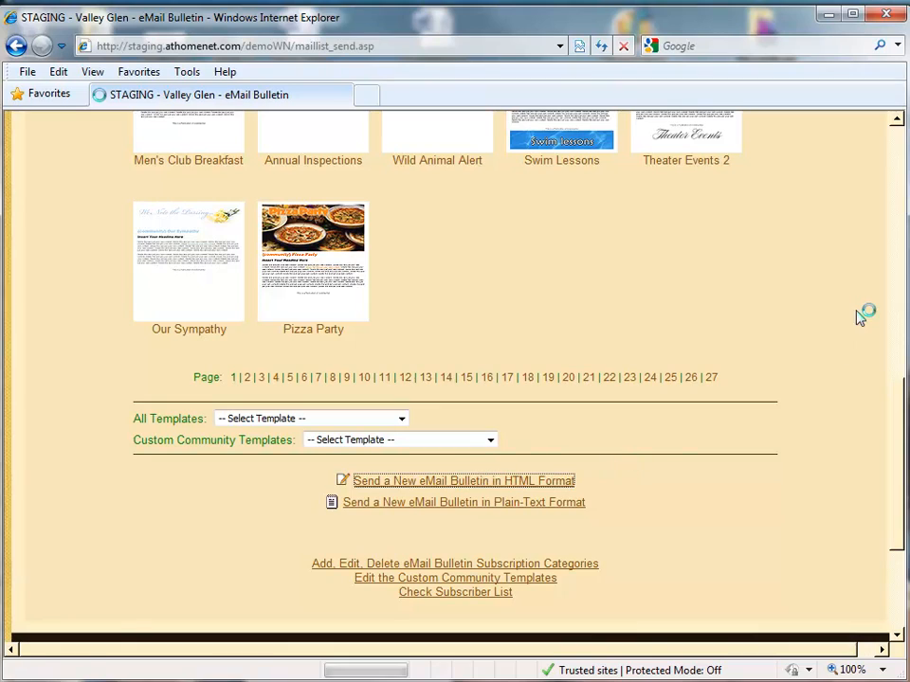
- Scroll down and review the Announcement category choices
{"action": "scroll", "coordinate": [900, 284], "scroll_direction": "down", "scroll_amount": 3}
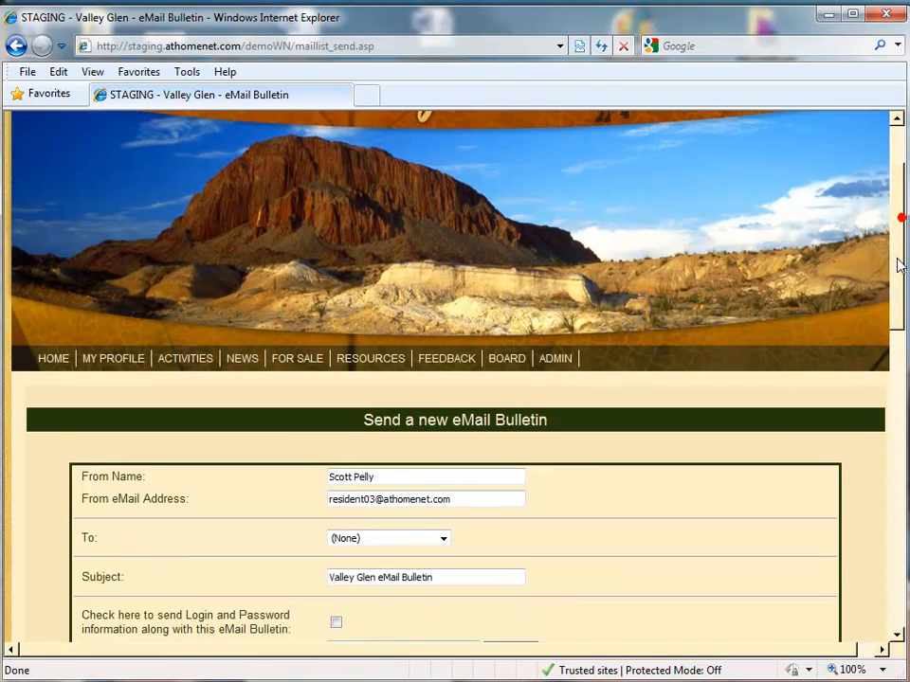
{"action": "left_click_drag", "start_coordinate": [894, 309], "coordinate": [883, 507]}
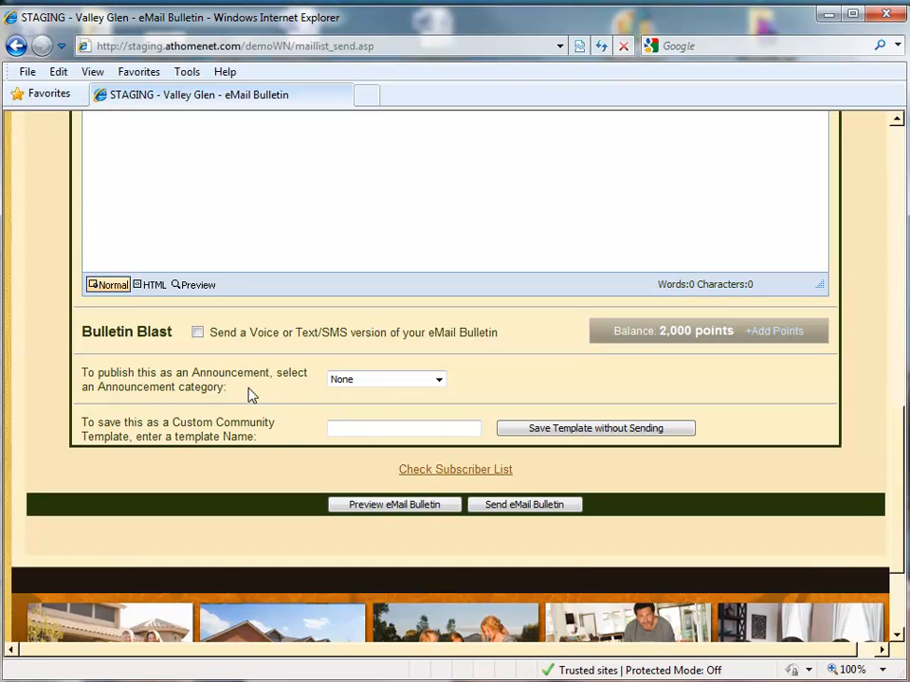
{"action": "left_click", "coordinate": [439, 379]}
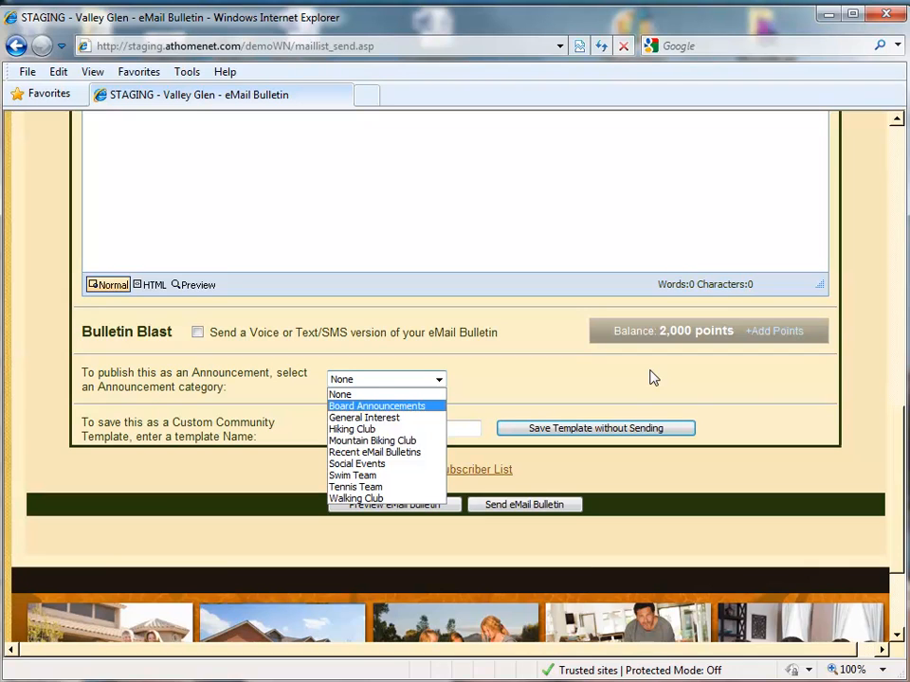
{"action": "left_click_drag", "start_coordinate": [898, 467], "coordinate": [895, 356]}
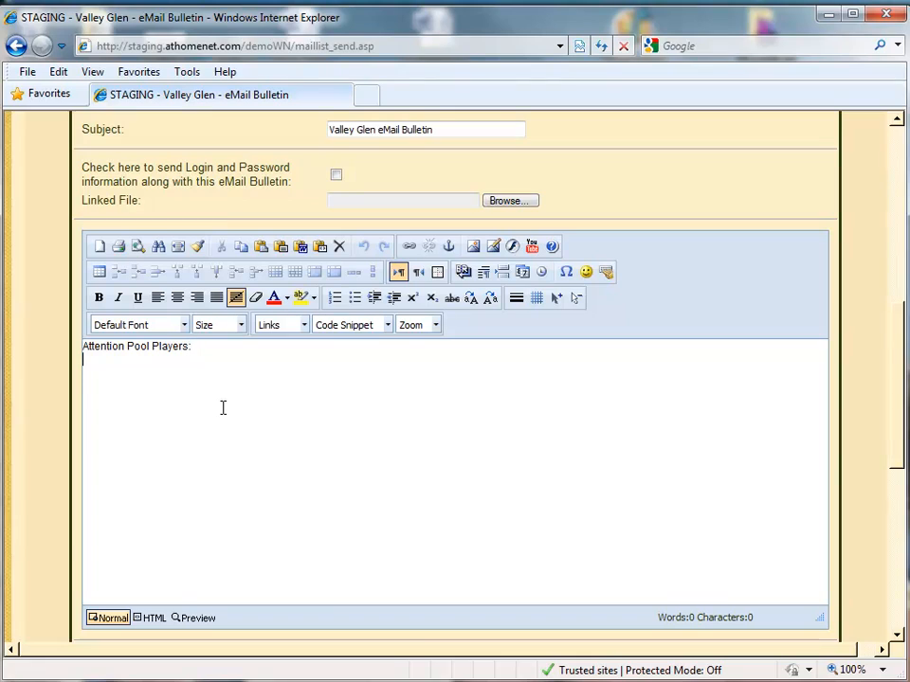
- Type 'Pool Tournament at the Clubhouse on Sunday', fixing the typo, and begin the winner prize line
{"action": "type", "text": "Pool TOurnatmen"}
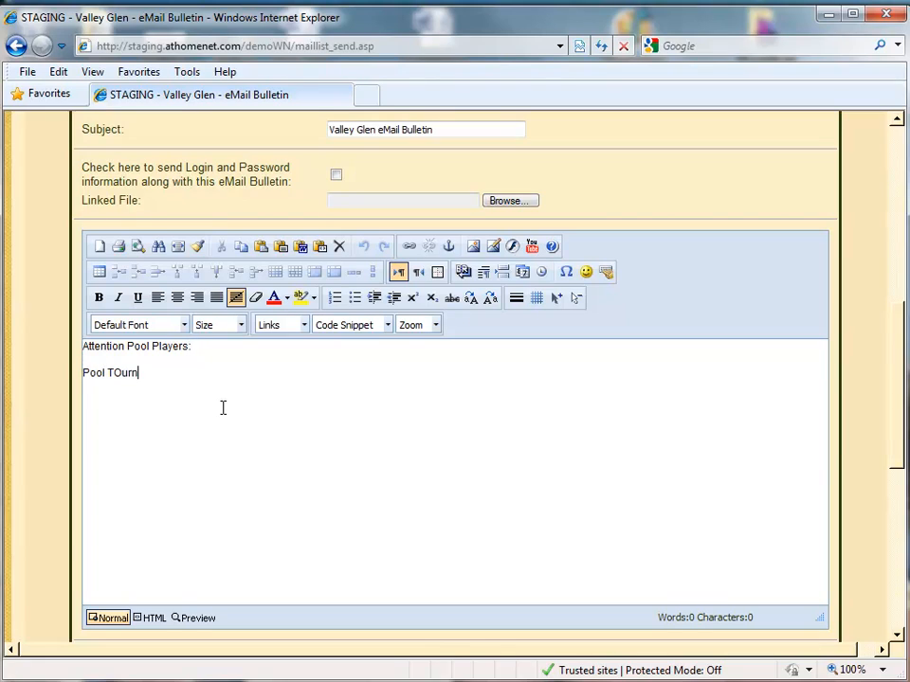
{"action": "key", "text": "BackSpace"}
{"action": "key", "text": "BackSpace"}
{"action": "key", "text": "BackSpace"}
{"action": "key", "text": "BackSpace"}
{"action": "type", "text": "ournament at the CLu"}
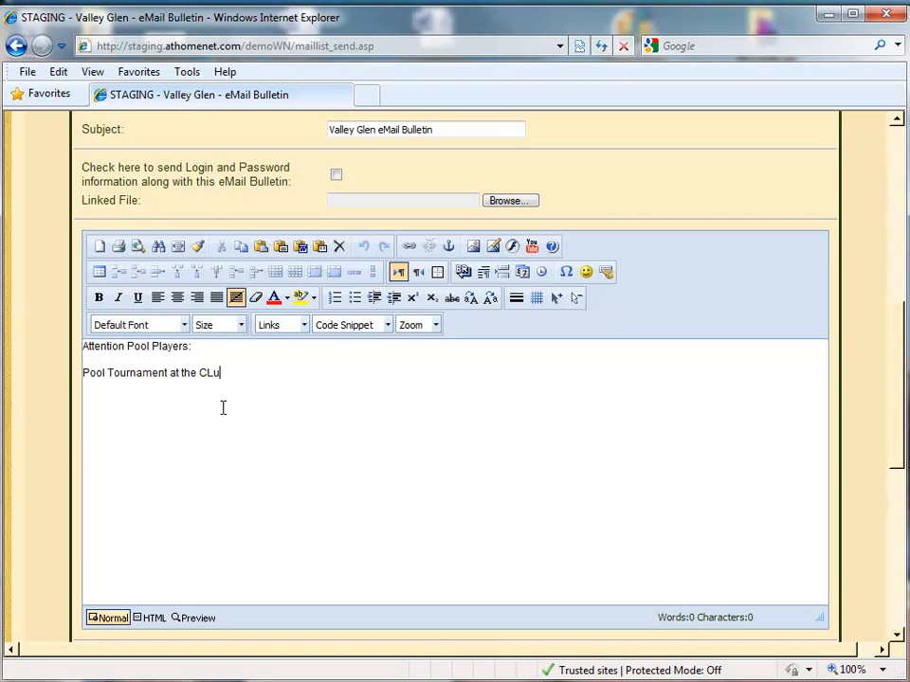
{"action": "type", "text": "bhouse on Sunday the 9th 7pm  $50 cash priva"}
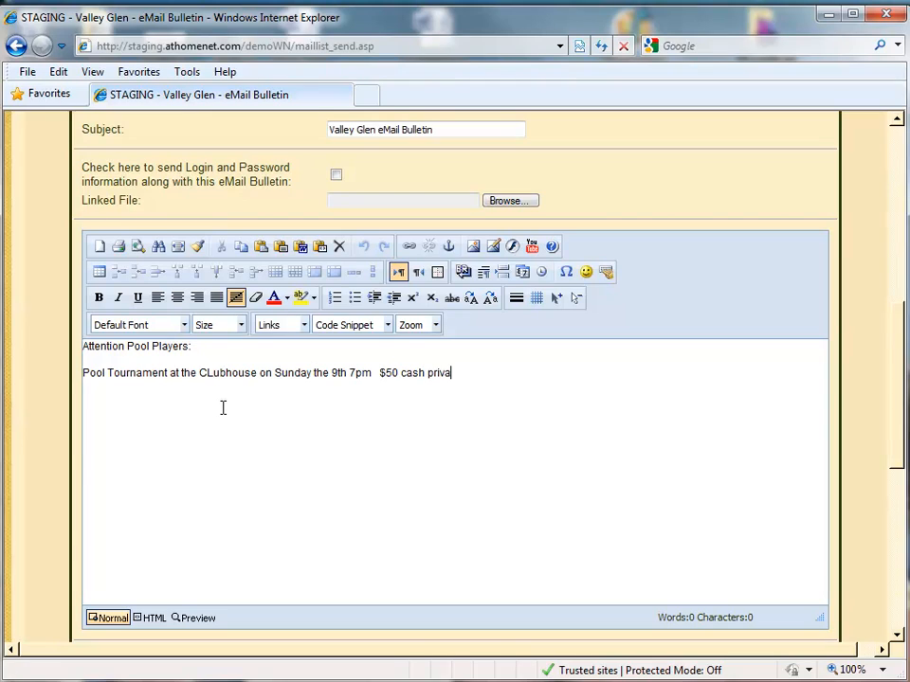
{"action": "type", "text": "winner!"}
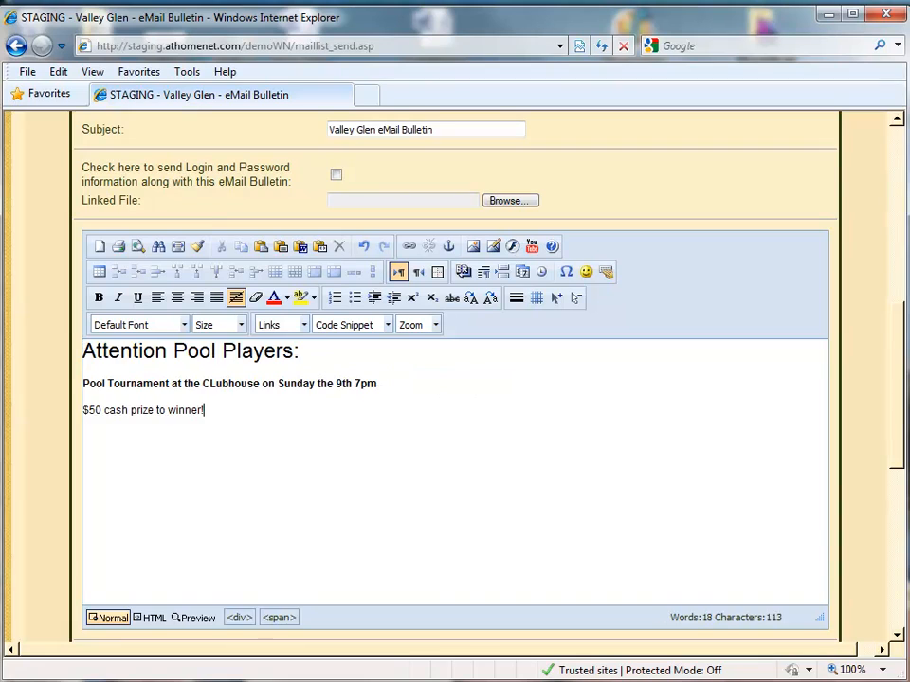
{"action": "scroll", "coordinate": [538, 213], "scroll_direction": "up", "scroll_amount": 3}
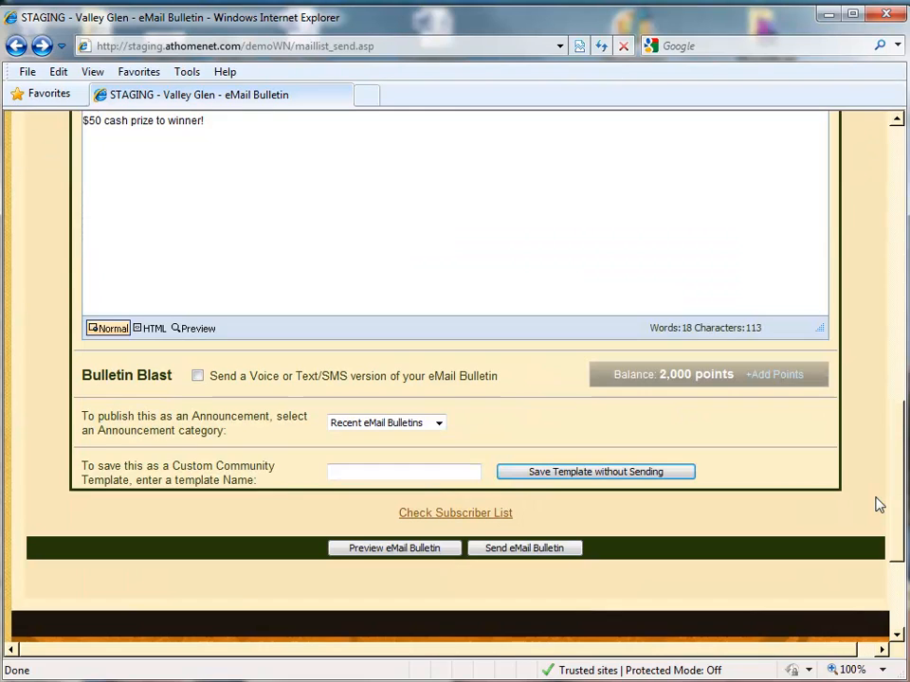
- File the bulletin under Social Events, send it to all residents, and return to the home page
{"action": "scroll", "coordinate": [877, 503], "scroll_direction": "down", "scroll_amount": 6}
{"action": "left_click", "coordinate": [440, 427]}
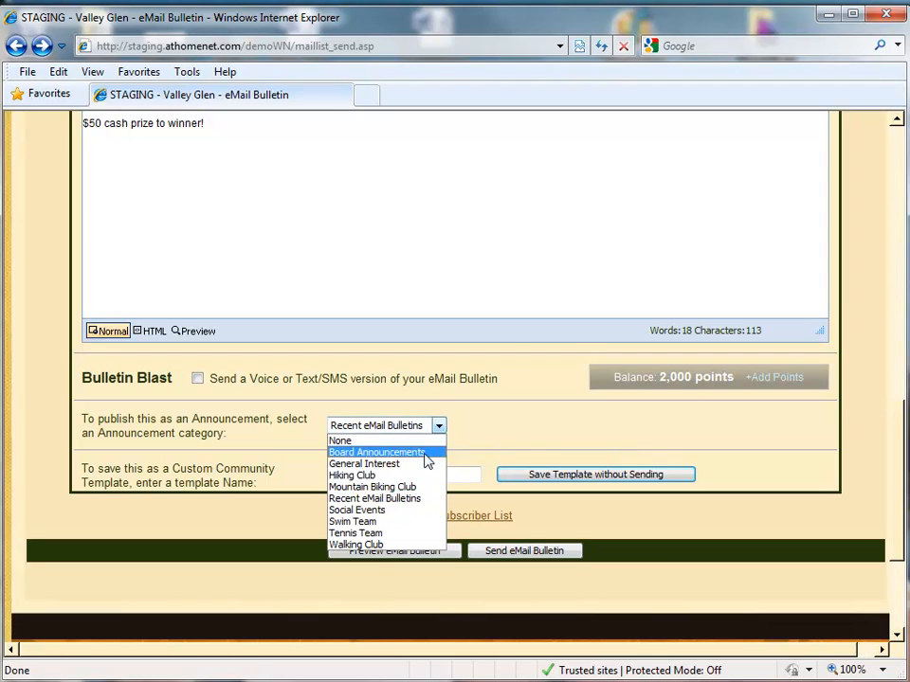
{"action": "left_click", "coordinate": [407, 510]}
{"action": "left_click", "coordinate": [524, 551]}
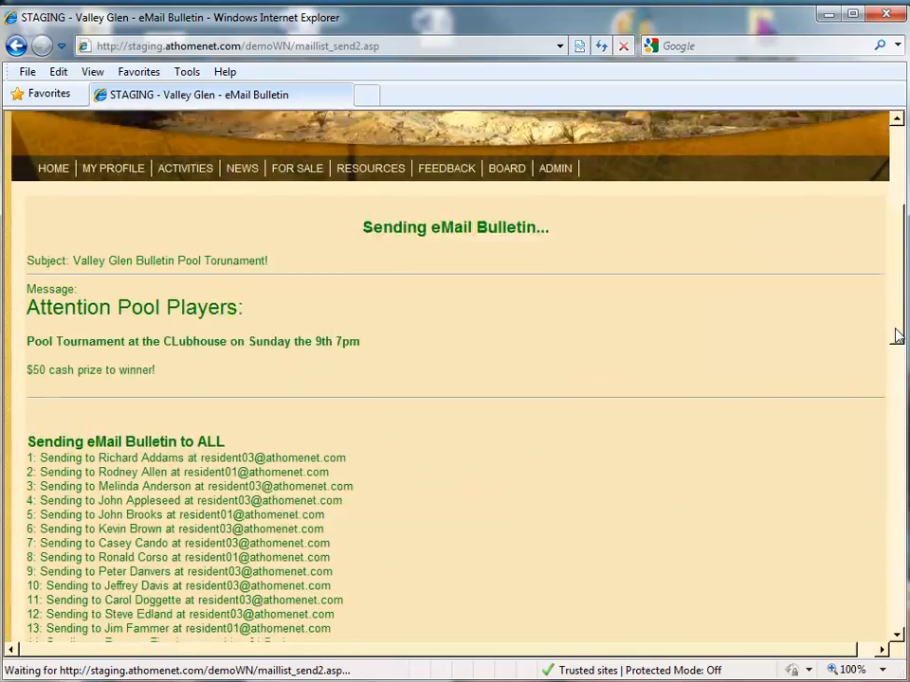
{"action": "left_click_drag", "start_coordinate": [894, 337], "coordinate": [877, 195]}
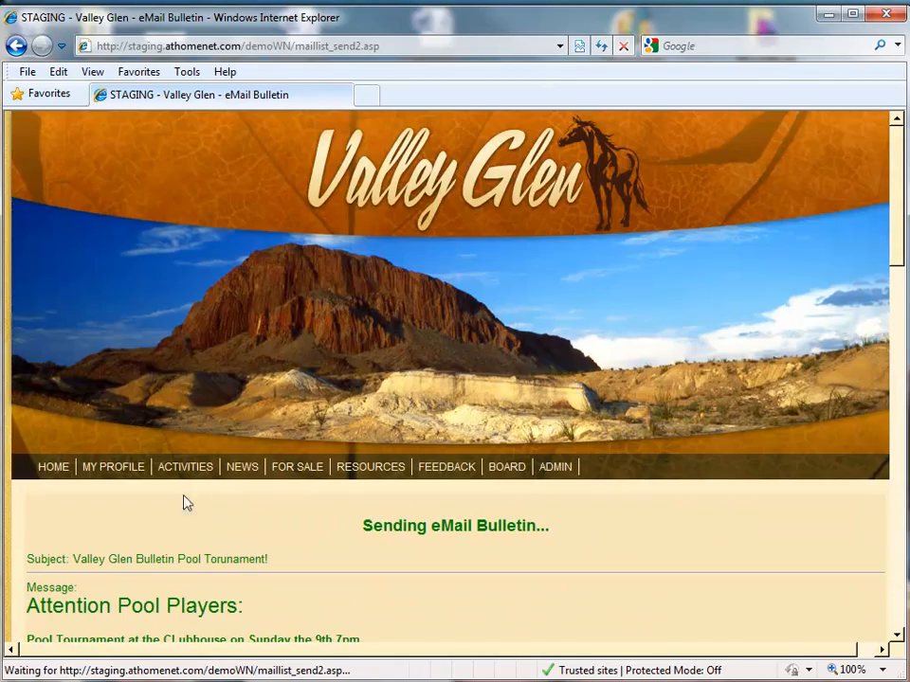
{"action": "left_click", "coordinate": [53, 470]}
- Filter announcements to Social Events and scroll to the Pool Tournament bulletin
{"action": "left_click", "coordinate": [253, 213]}
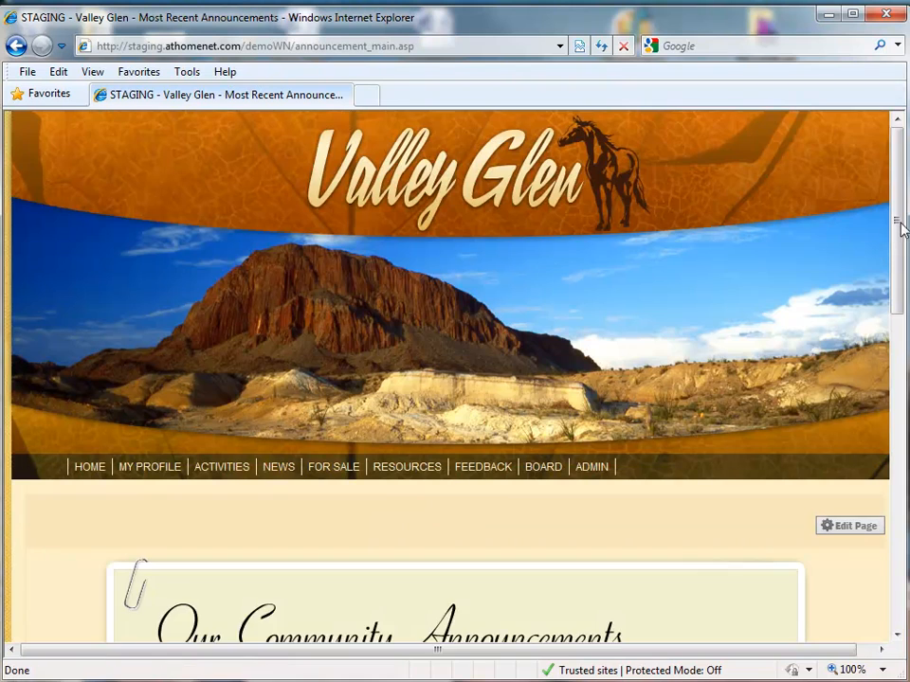
{"action": "left_click_drag", "start_coordinate": [895, 224], "coordinate": [887, 398]}
{"action": "left_click", "coordinate": [844, 413]}
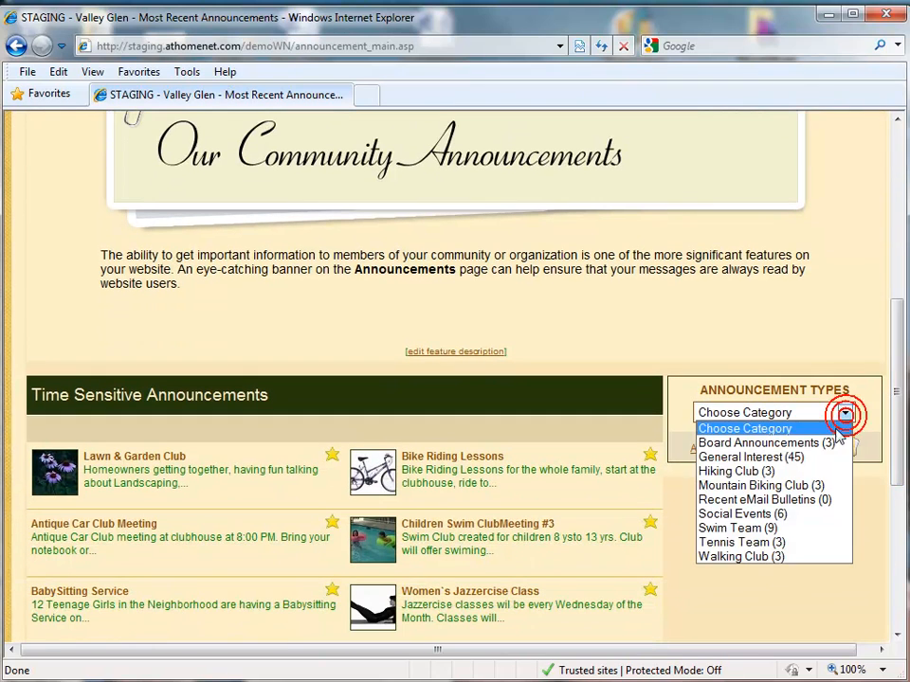
{"action": "left_click", "coordinate": [808, 513]}
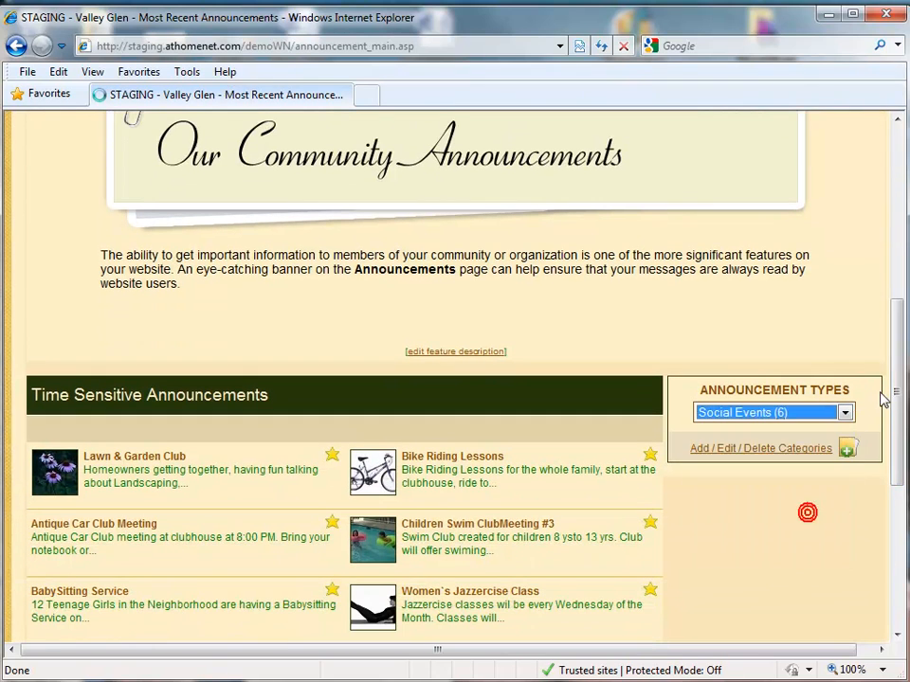
{"action": "left_click_drag", "start_coordinate": [895, 222], "coordinate": [890, 465]}
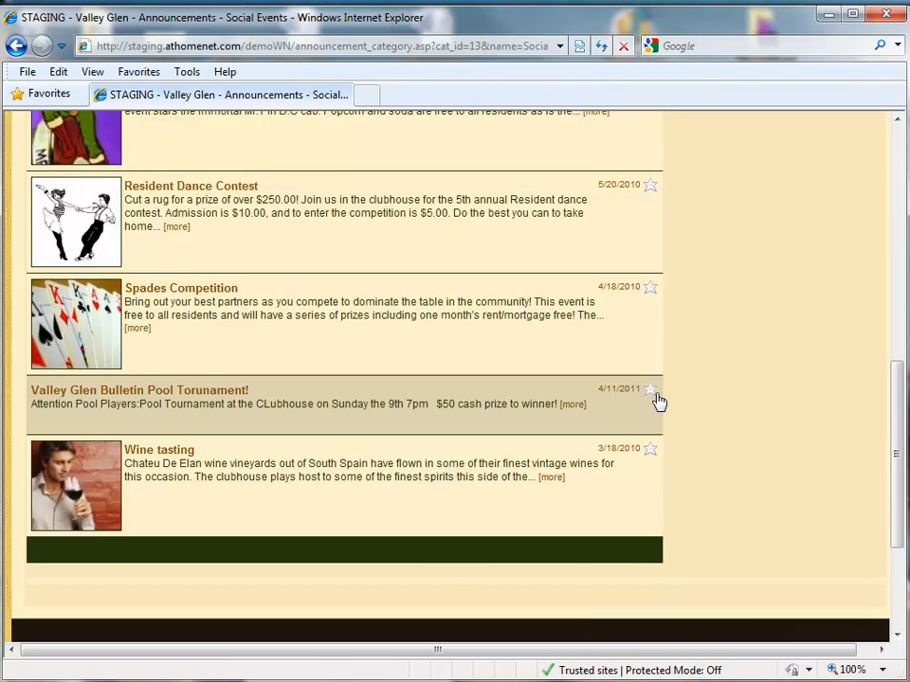
{"action": "left_click_drag", "start_coordinate": [894, 467], "coordinate": [894, 373]}
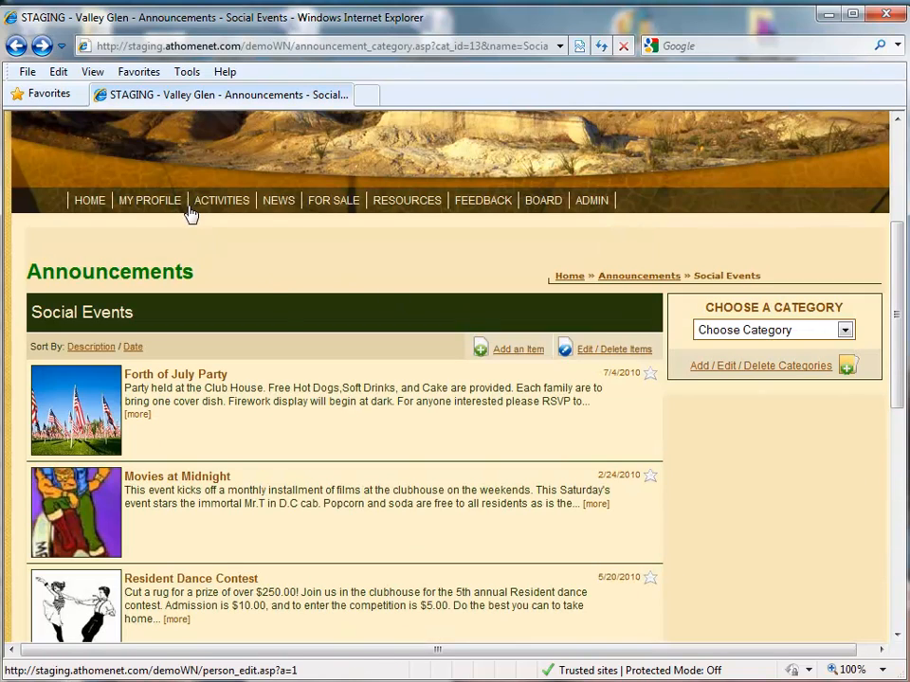
- Preview the newest bulletin templates, such as Women's Golf and Theater Events 2
{"action": "mouse_move", "coordinate": [283, 209]}
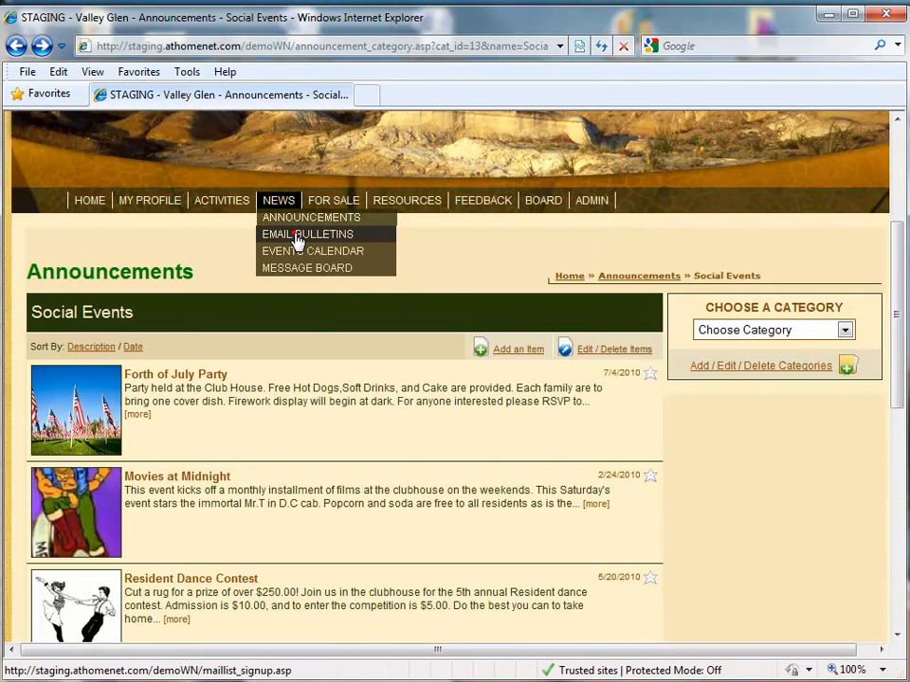
{"action": "left_click", "coordinate": [299, 236]}
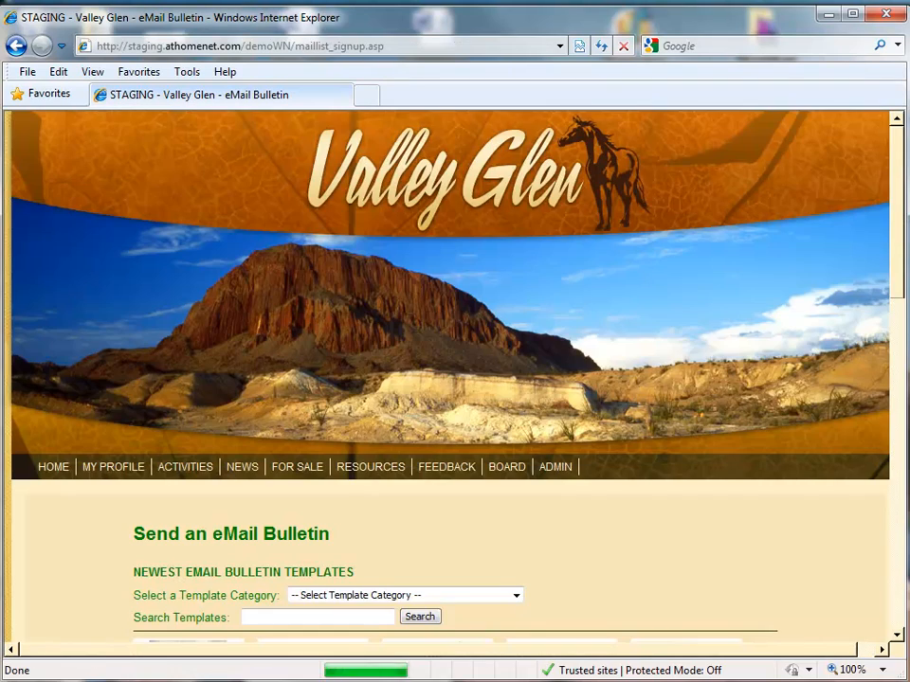
{"action": "middle_click", "coordinate": [896, 161]}
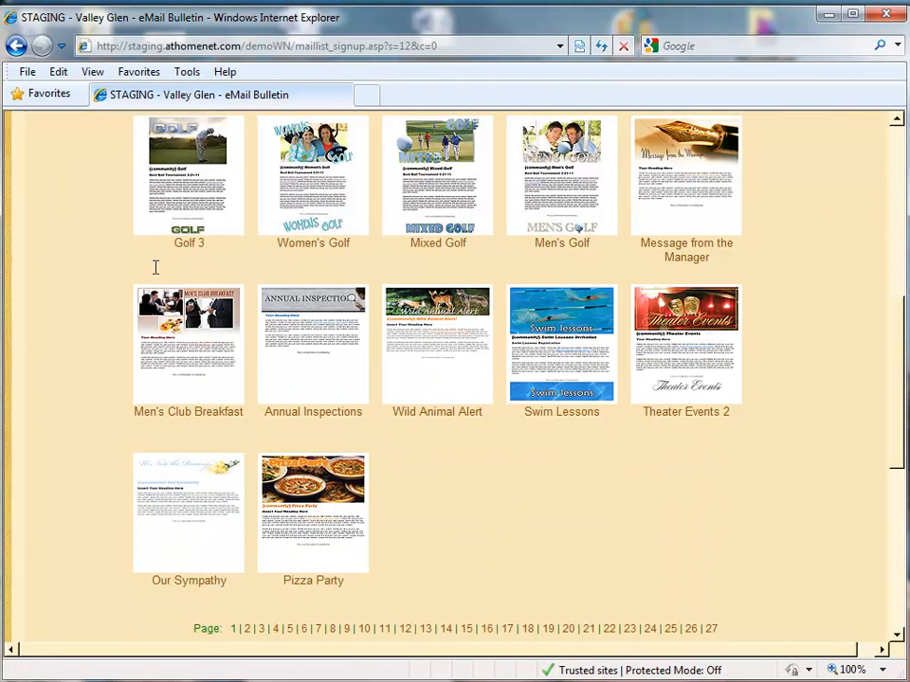
{"action": "mouse_move", "coordinate": [469, 385]}
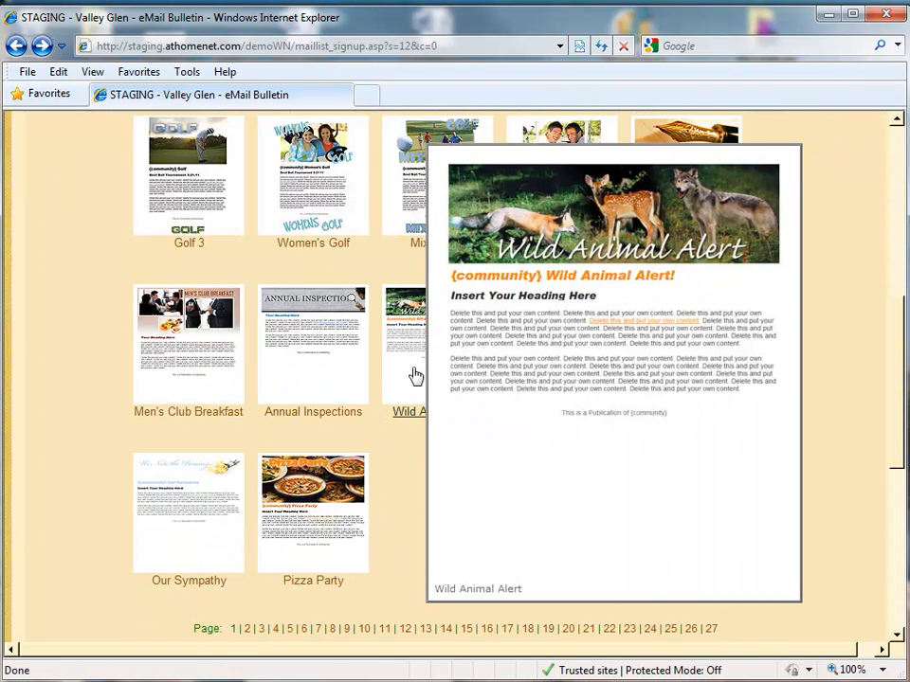
{"action": "mouse_move", "coordinate": [319, 377]}
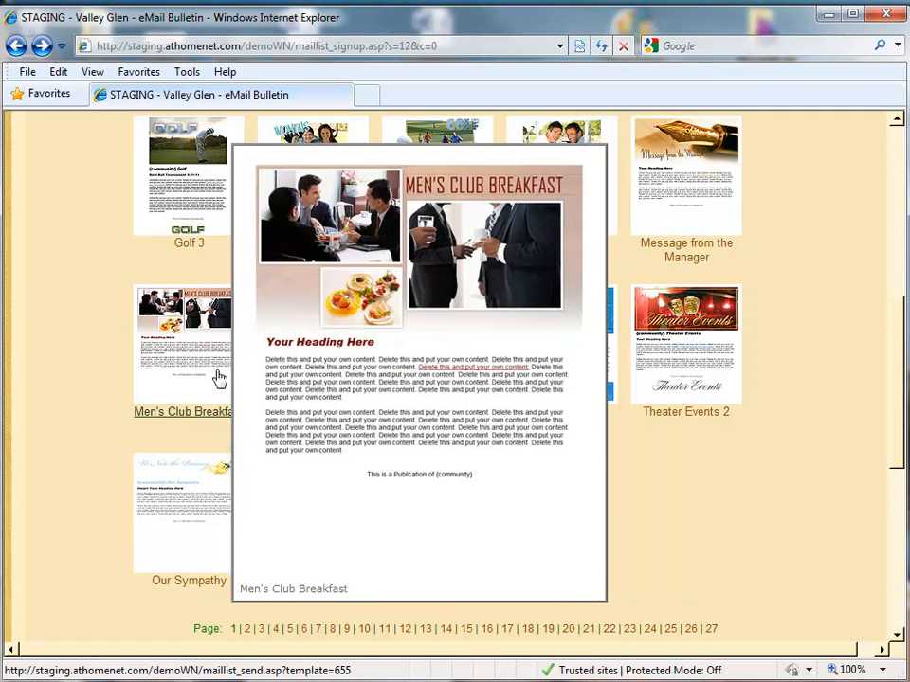
{"action": "mouse_move", "coordinate": [543, 380]}
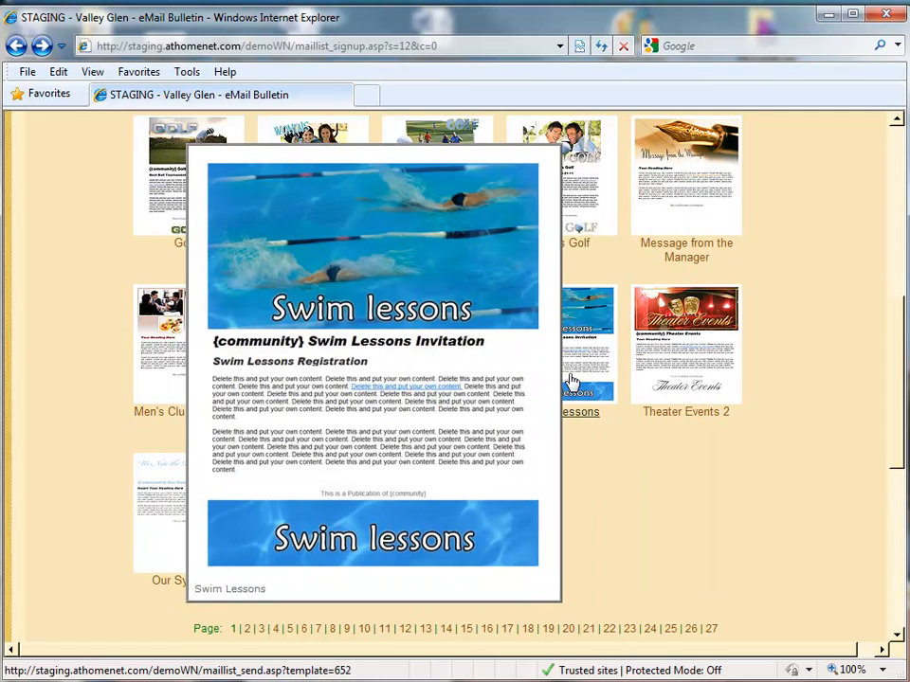
{"action": "mouse_move", "coordinate": [698, 365]}
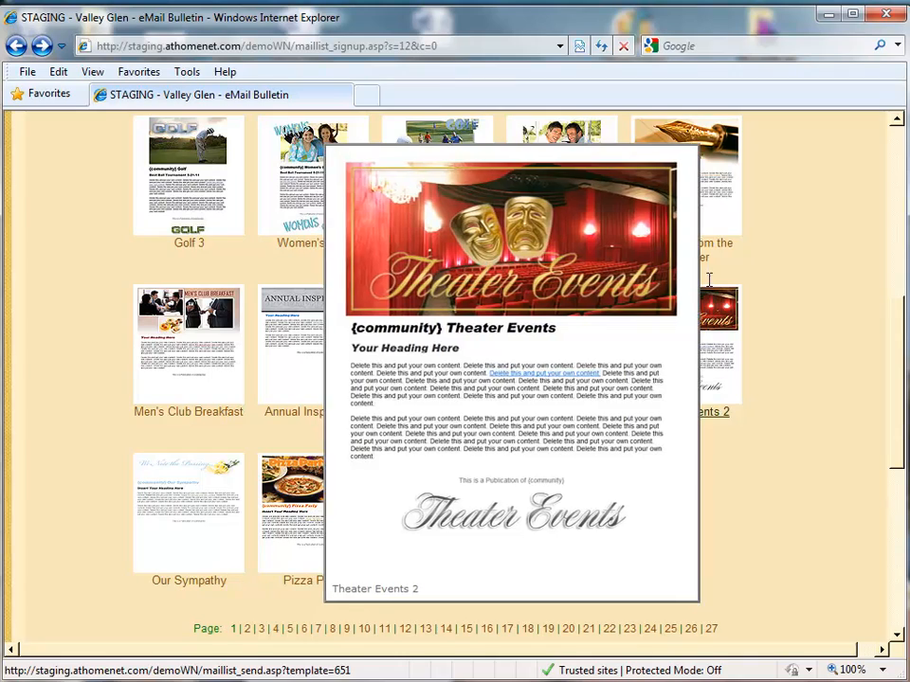
{"action": "left_click_drag", "start_coordinate": [903, 370], "coordinate": [897, 344]}
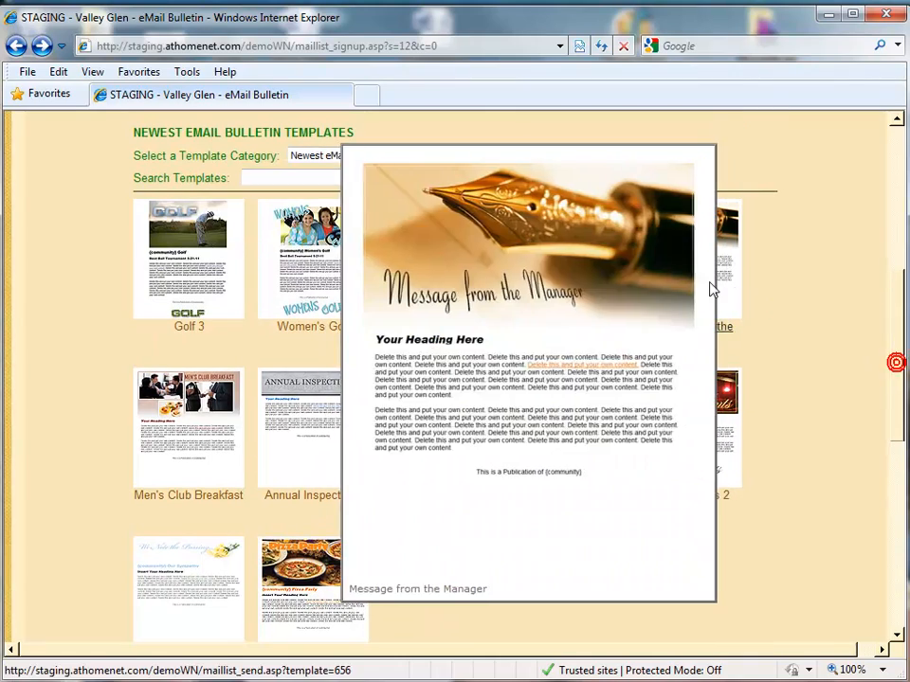
{"action": "mouse_move", "coordinate": [756, 234]}
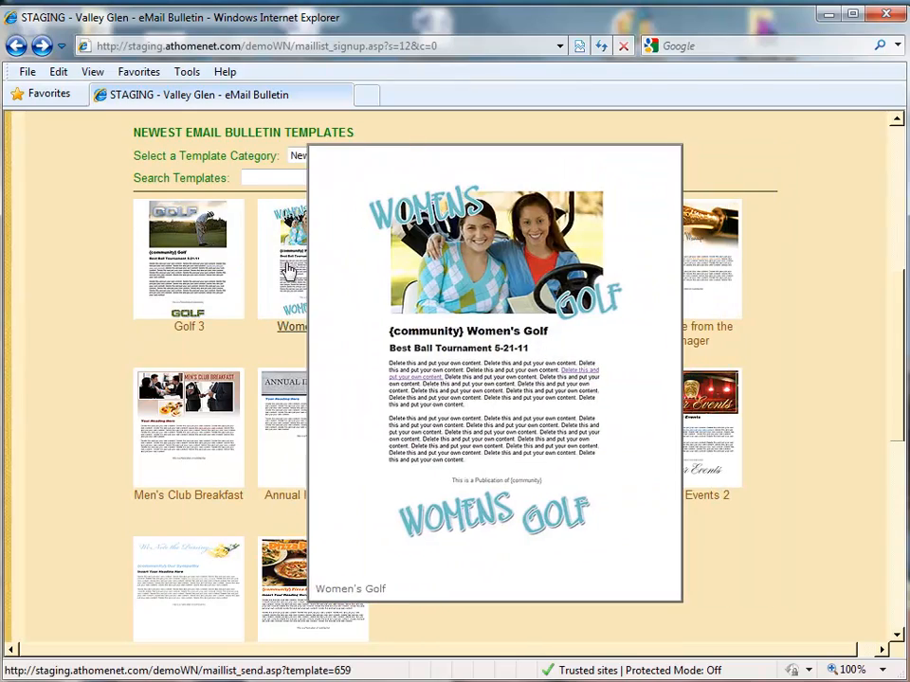
{"action": "mouse_move", "coordinate": [233, 270]}
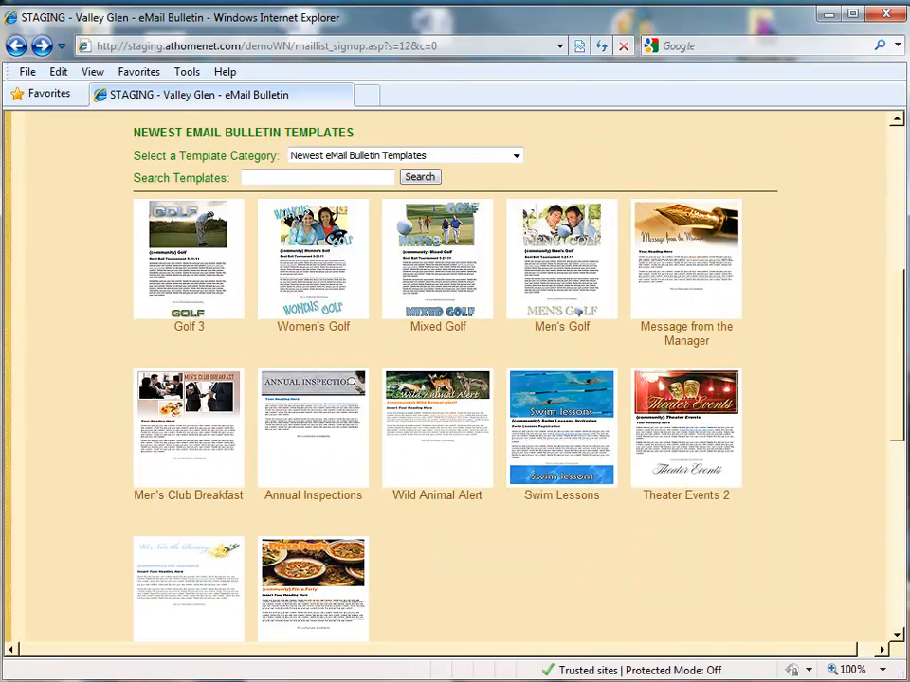